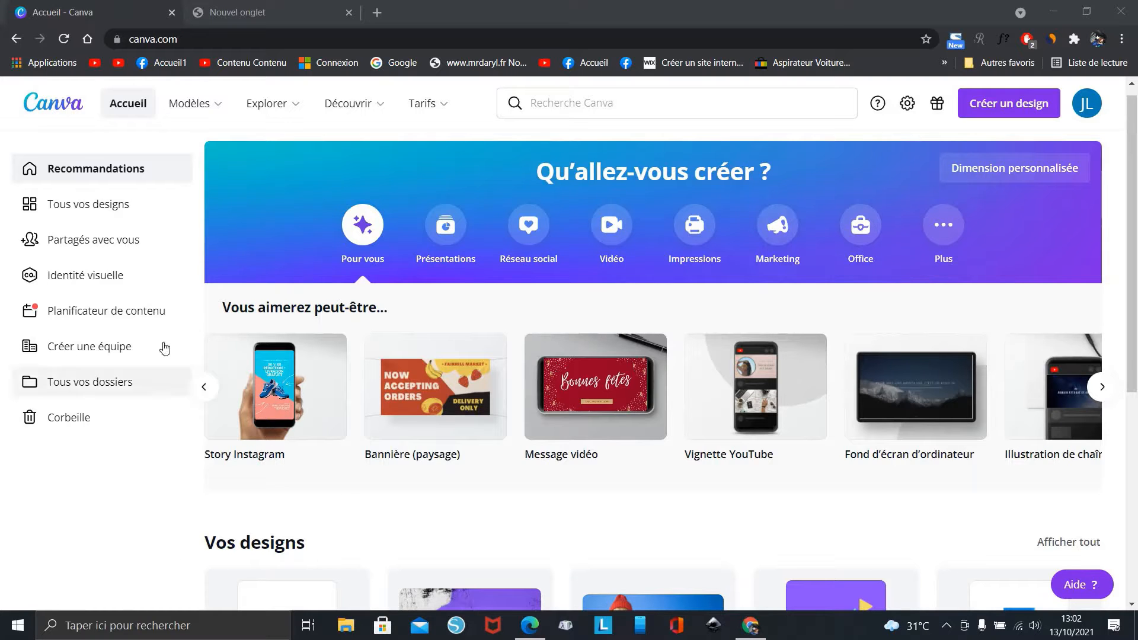
# Create a blank YouTube thumbnail (Vignette YouTube) from the suggested formats and close the empty browser tab
pyautogui.click(208, 390)
pyautogui.click(207, 391)
pyautogui.click(207, 391)
pyautogui.click(208, 391)
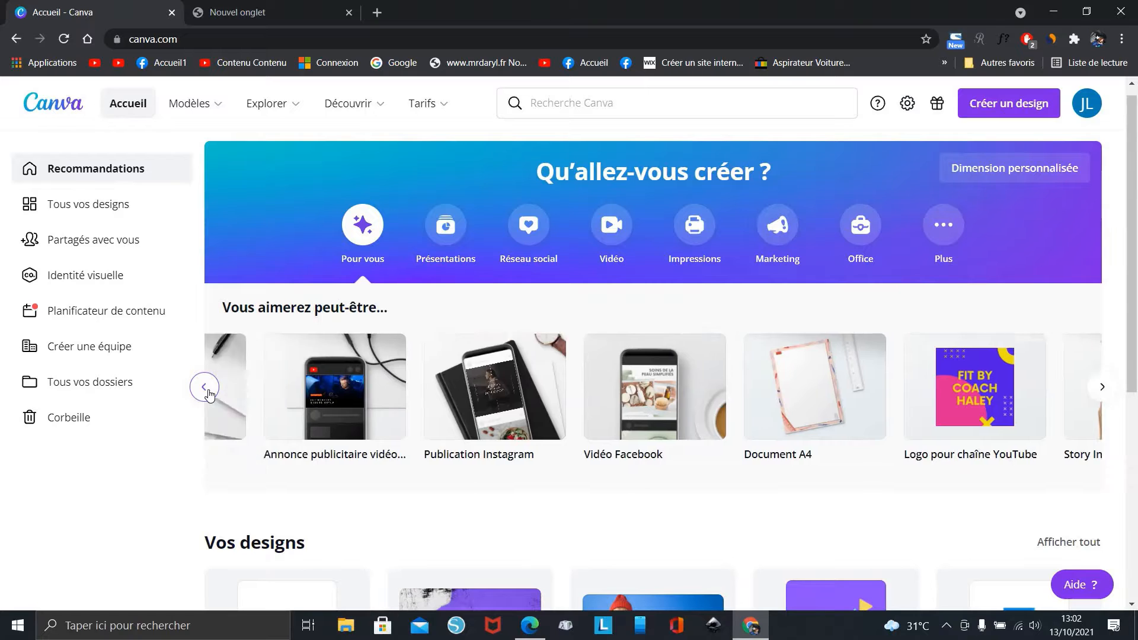
pyautogui.click(1101, 388)
pyautogui.click(1101, 388)
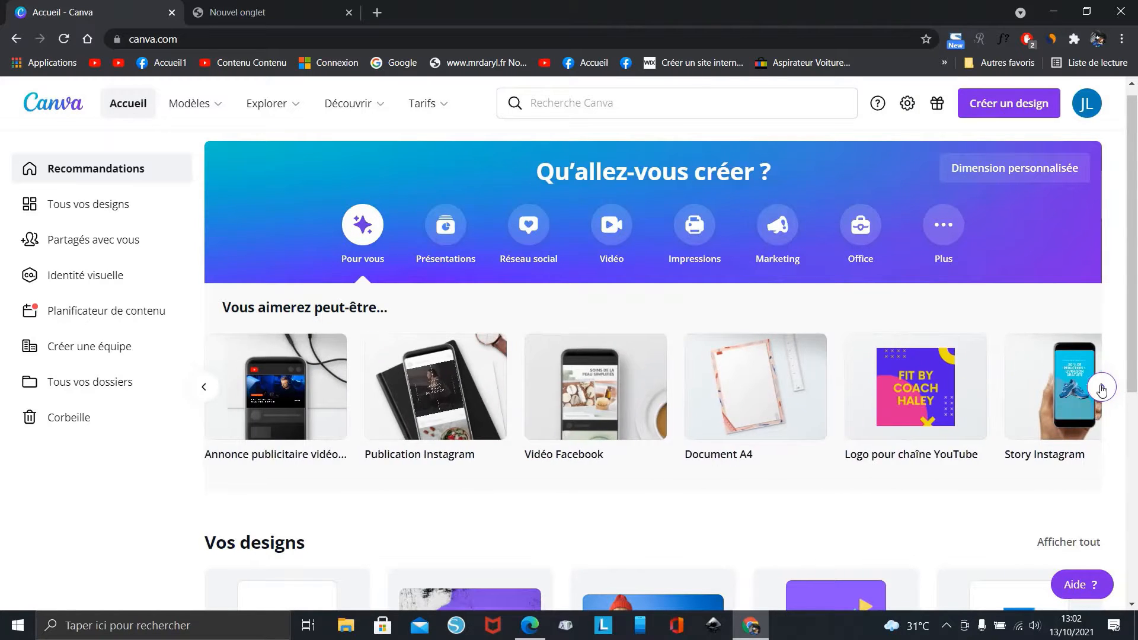
pyautogui.click(1101, 388)
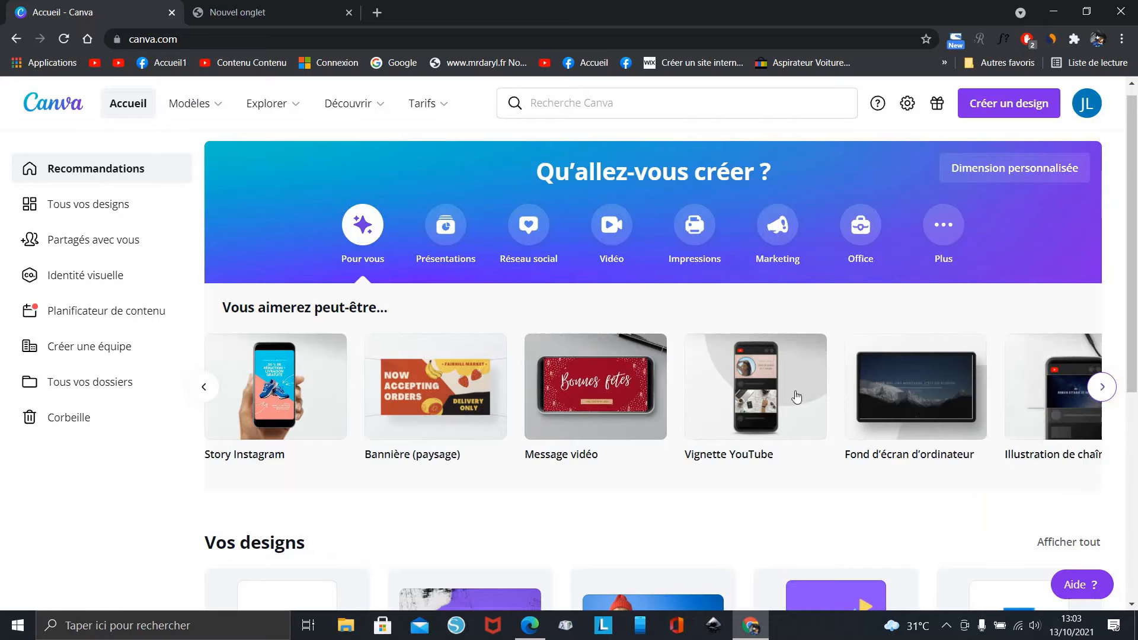
pyautogui.click(718, 367)
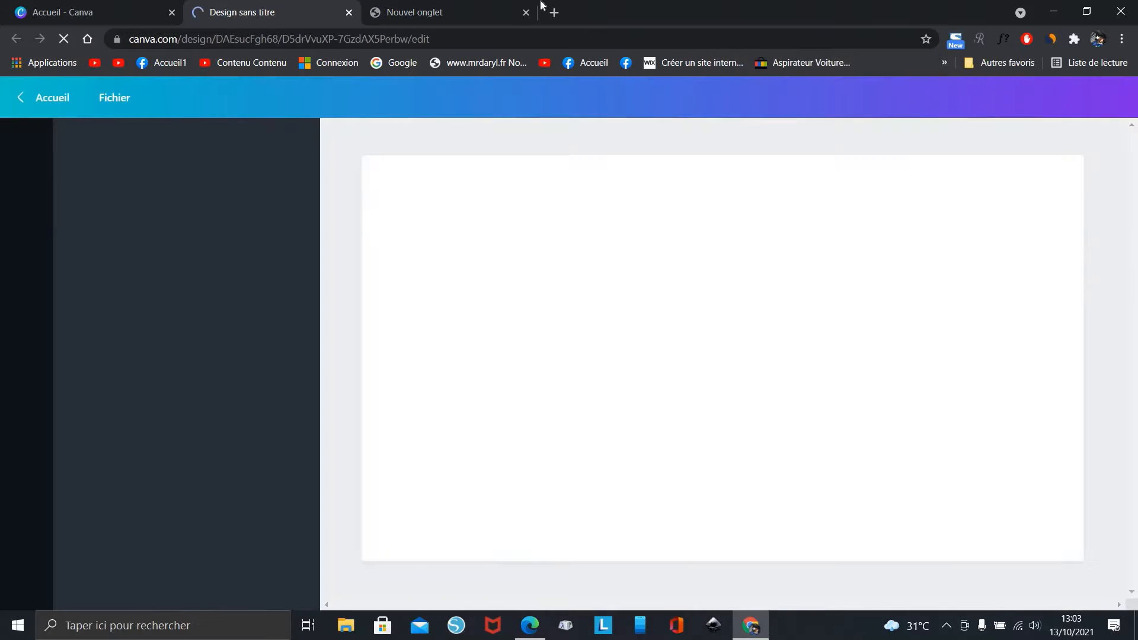
pyautogui.click(527, 12)
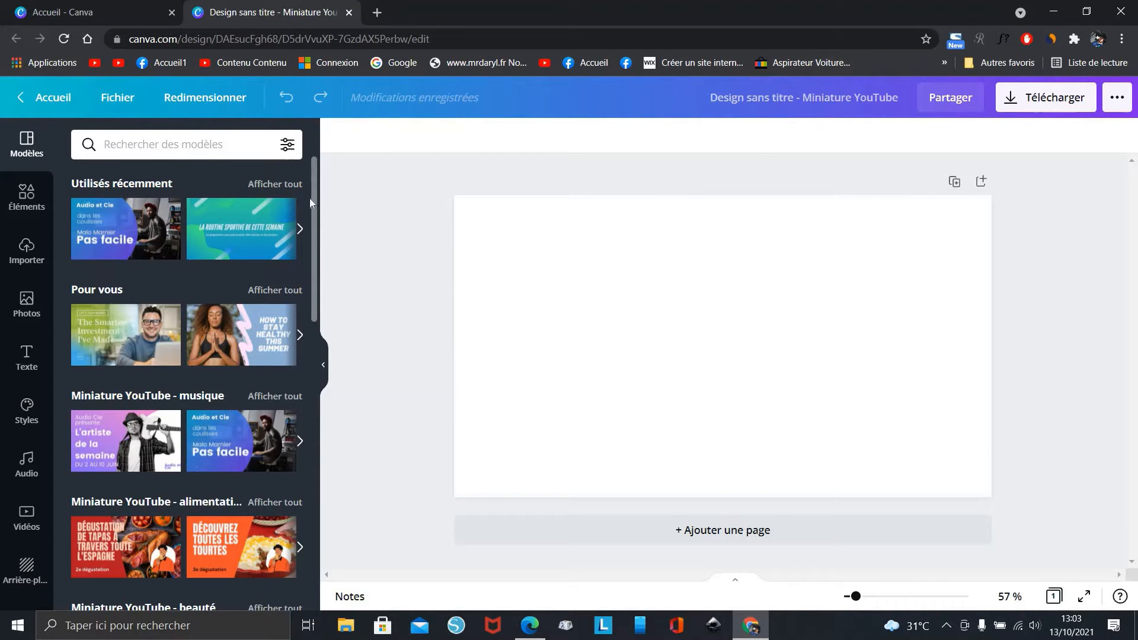
# Browse the thumbnail templates and apply the recently used blue-green "La routine sportive de cette semaine" design to the page
pyautogui.moveTo(315, 195); pyautogui.dragTo(324, 164)
pyautogui.moveTo(314, 173); pyautogui.dragTo(332, 197)
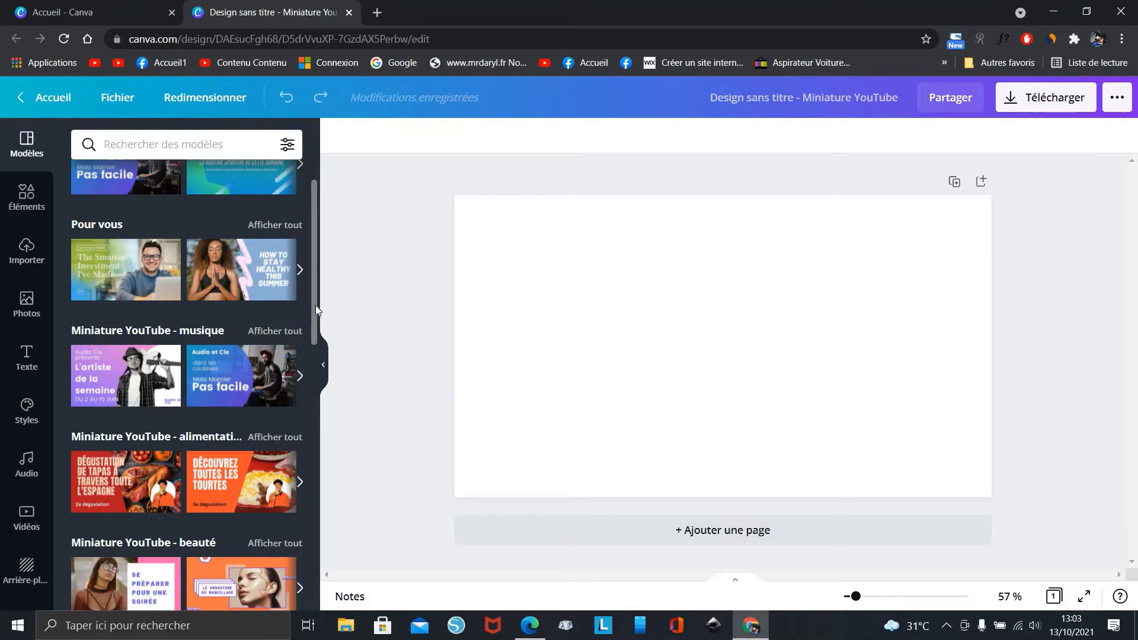
pyautogui.scroll(-2, 315, 322)
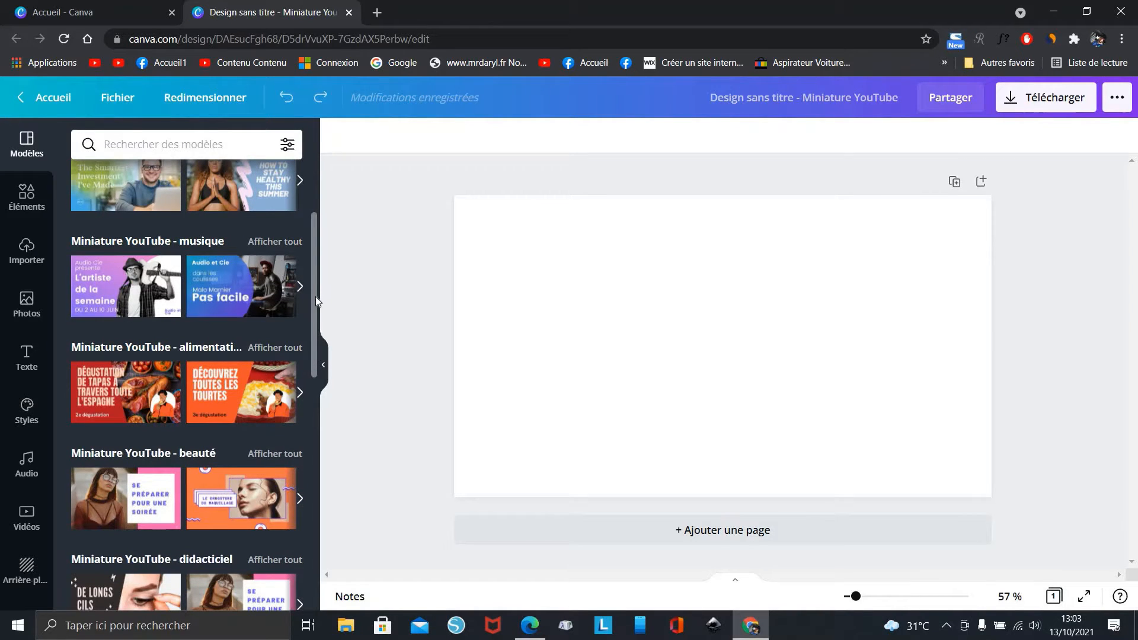
pyautogui.scroll(-3, 315, 320)
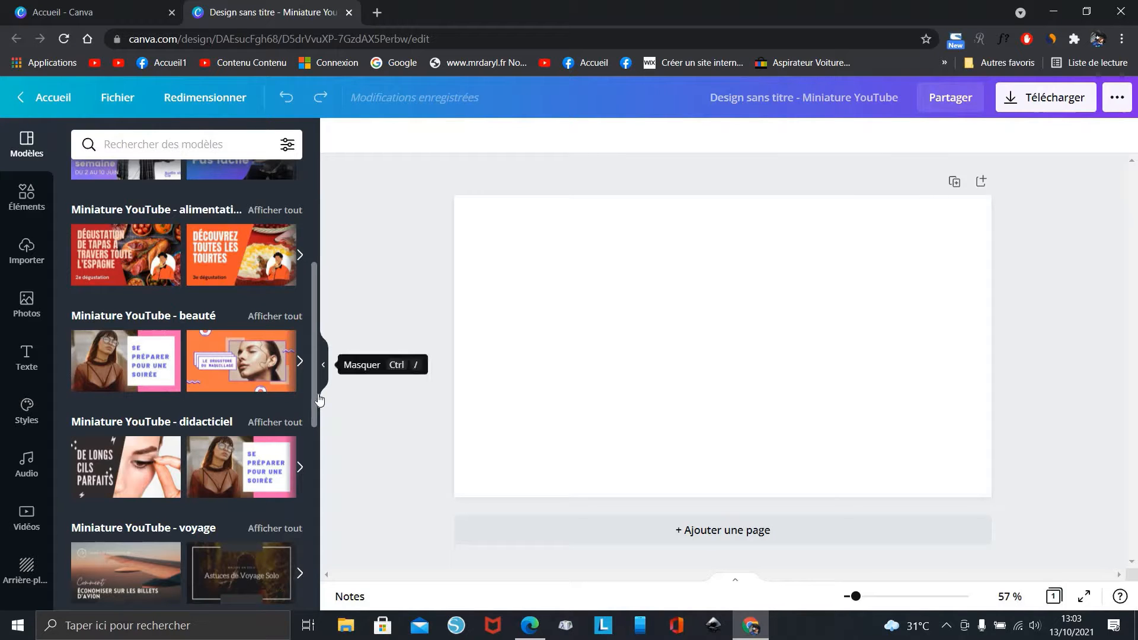
pyautogui.scroll(-3, 313, 397)
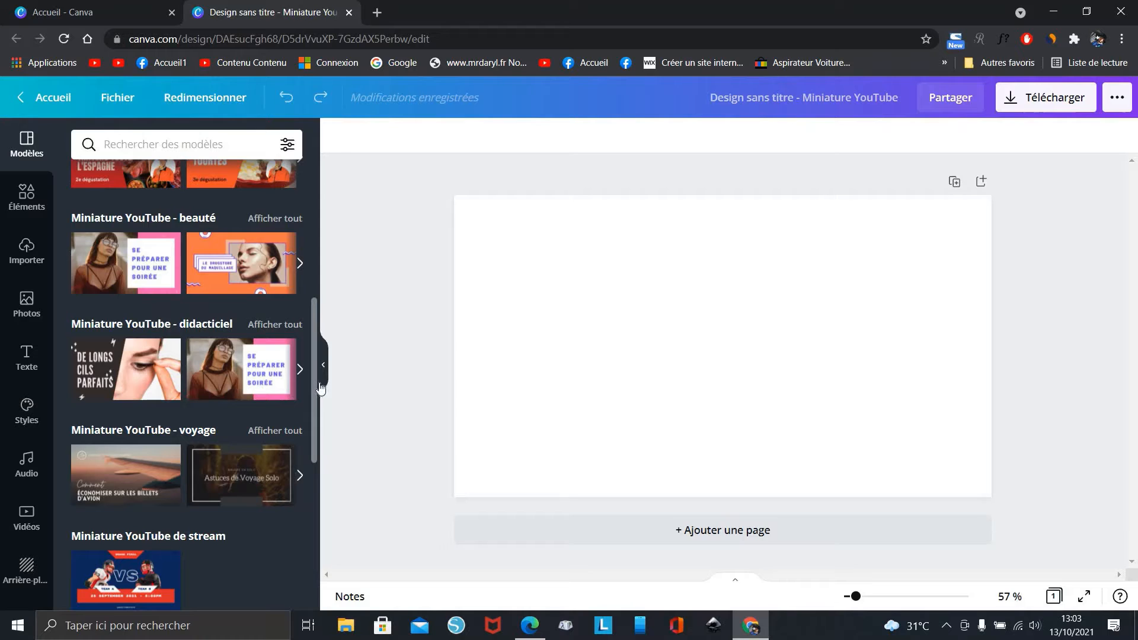
pyautogui.scroll(-3, 314, 391)
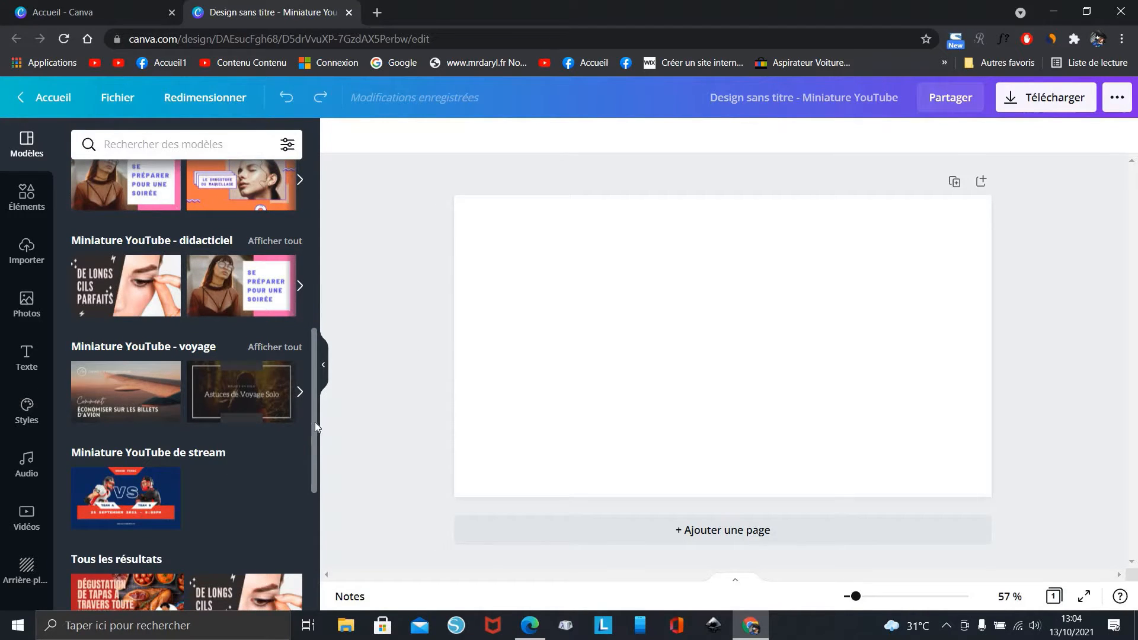
pyautogui.moveTo(315, 422); pyautogui.dragTo(333, 236)
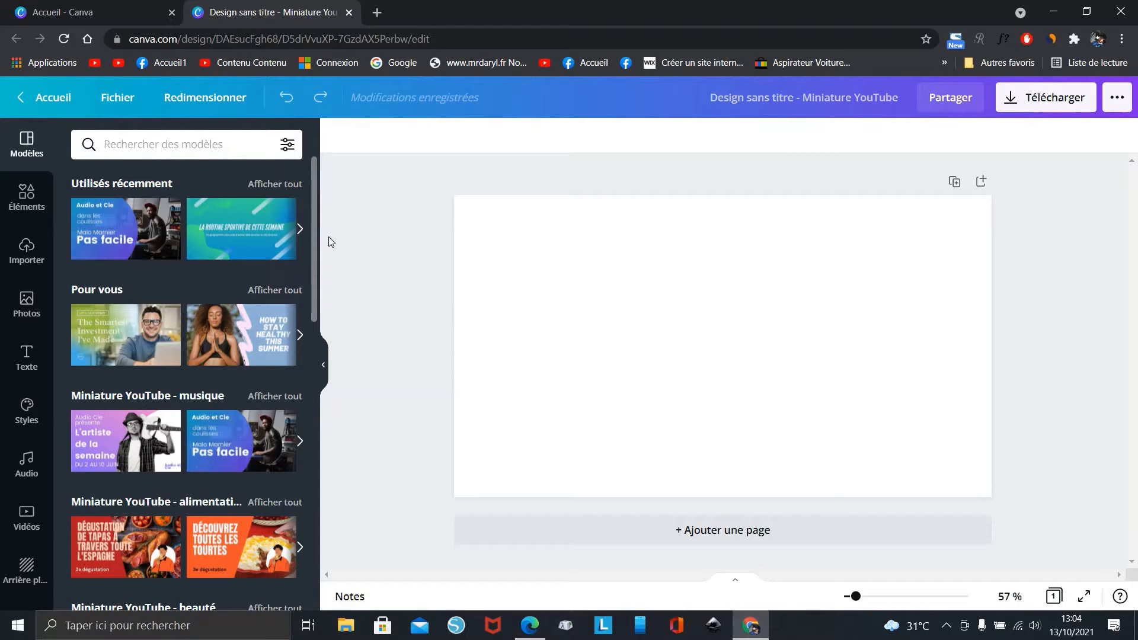
pyautogui.click(236, 220)
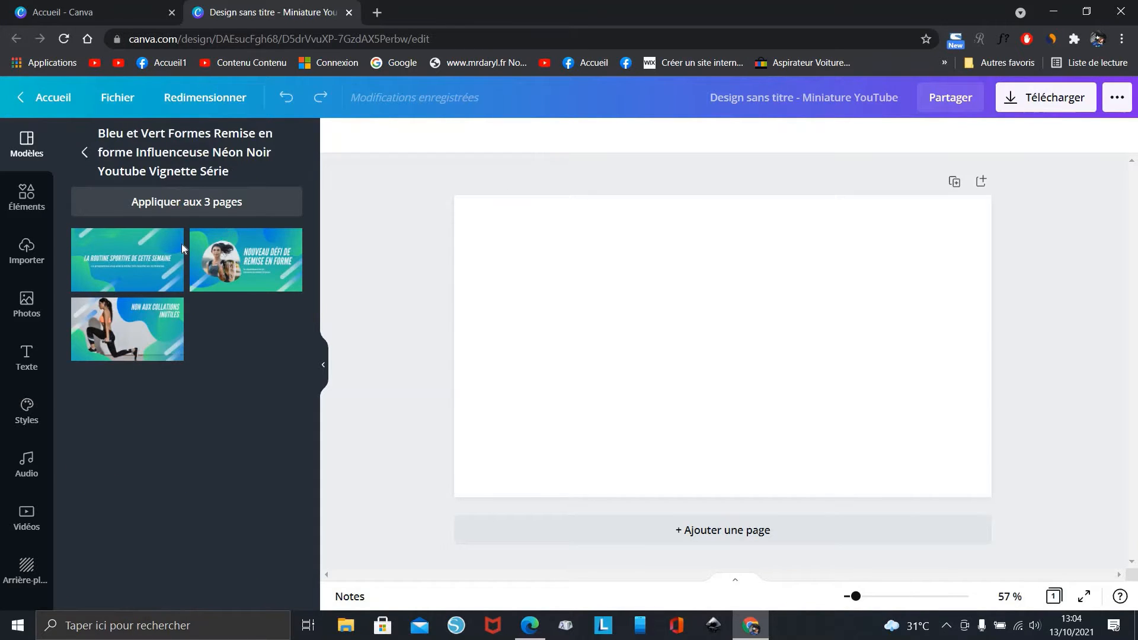
pyautogui.click(163, 253)
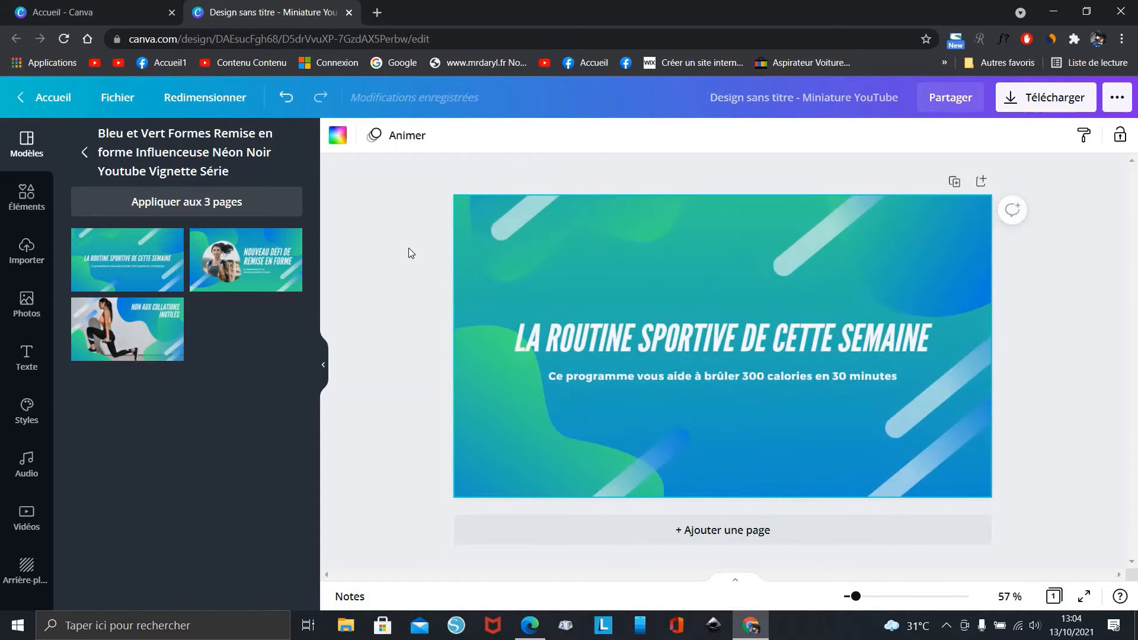
# Delete the whole text group containing the title and subtitle from the thumbnail
pyautogui.click(573, 325)
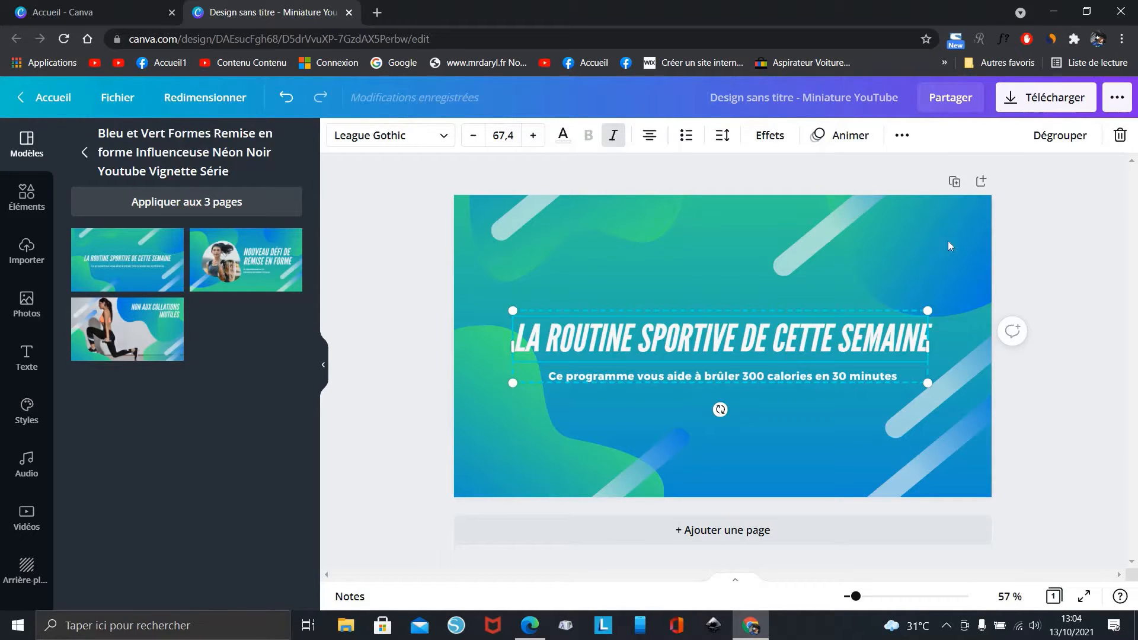
pyautogui.click(1121, 138)
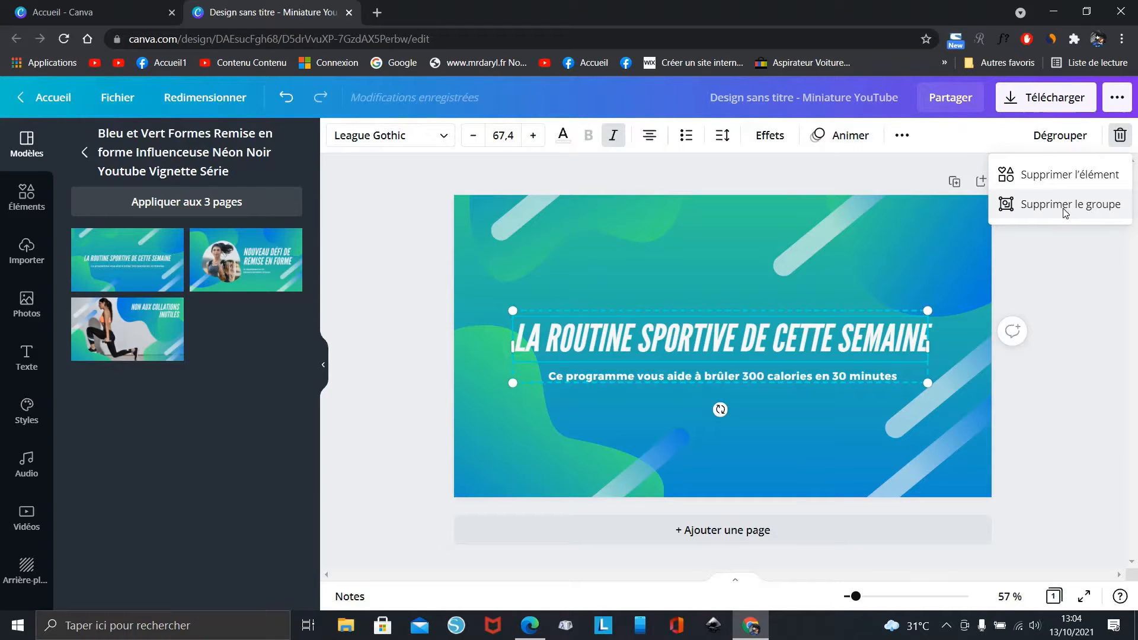
pyautogui.click(1065, 214)
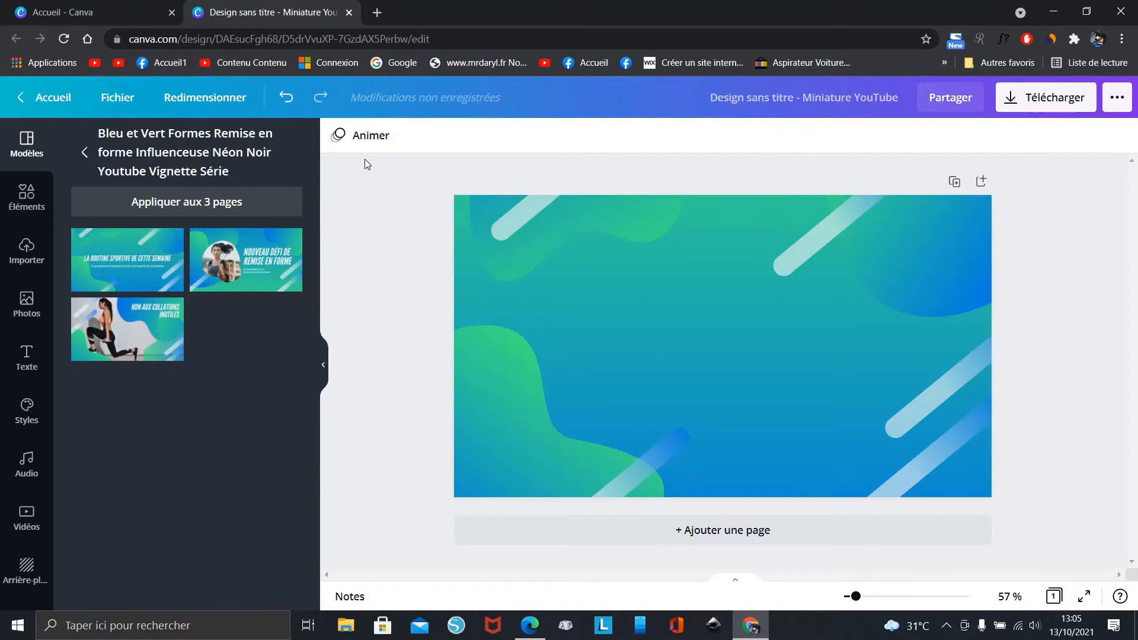
# Leave the template series and open the library of uploaded images
pyautogui.click(85, 152)
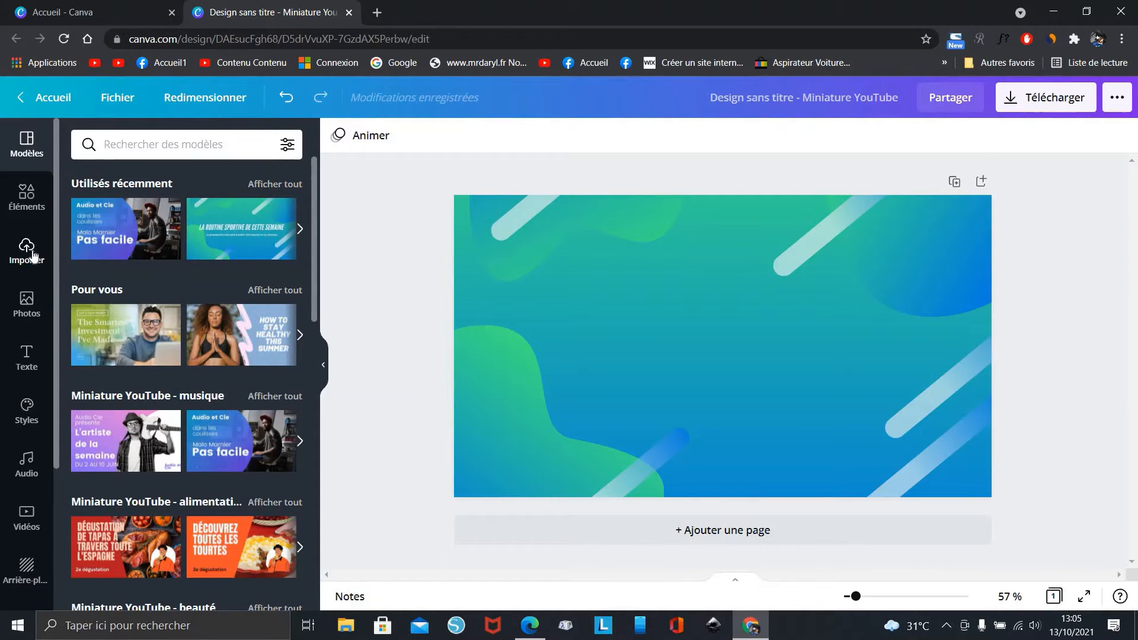
pyautogui.click(34, 256)
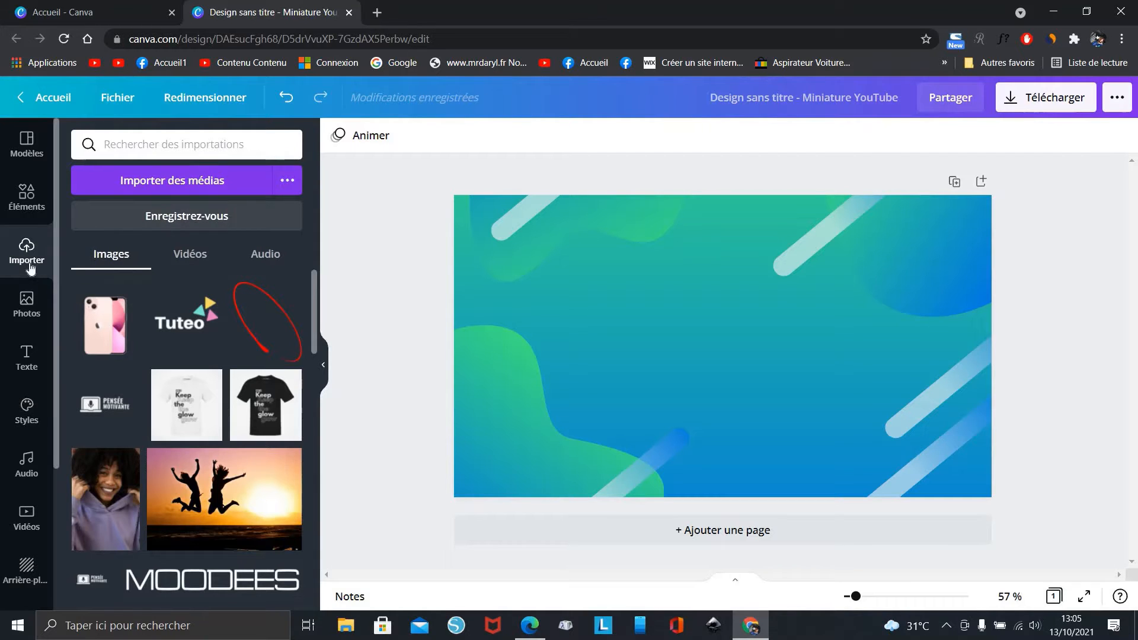
pyautogui.click(187, 185)
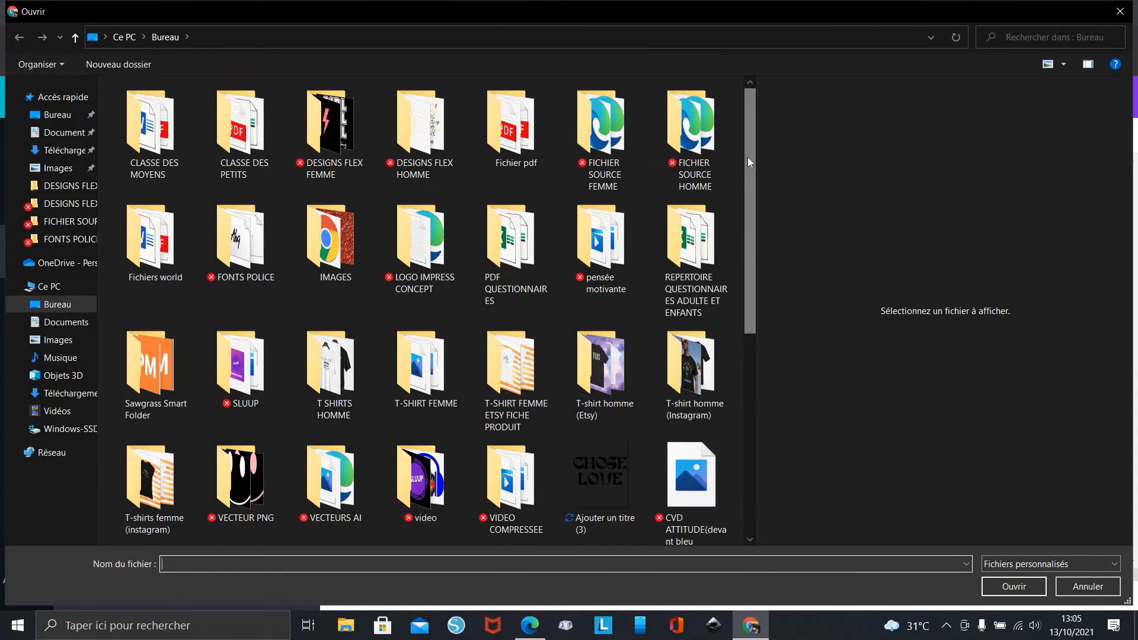
pyautogui.moveTo(747, 157); pyautogui.dragTo(787, 91)
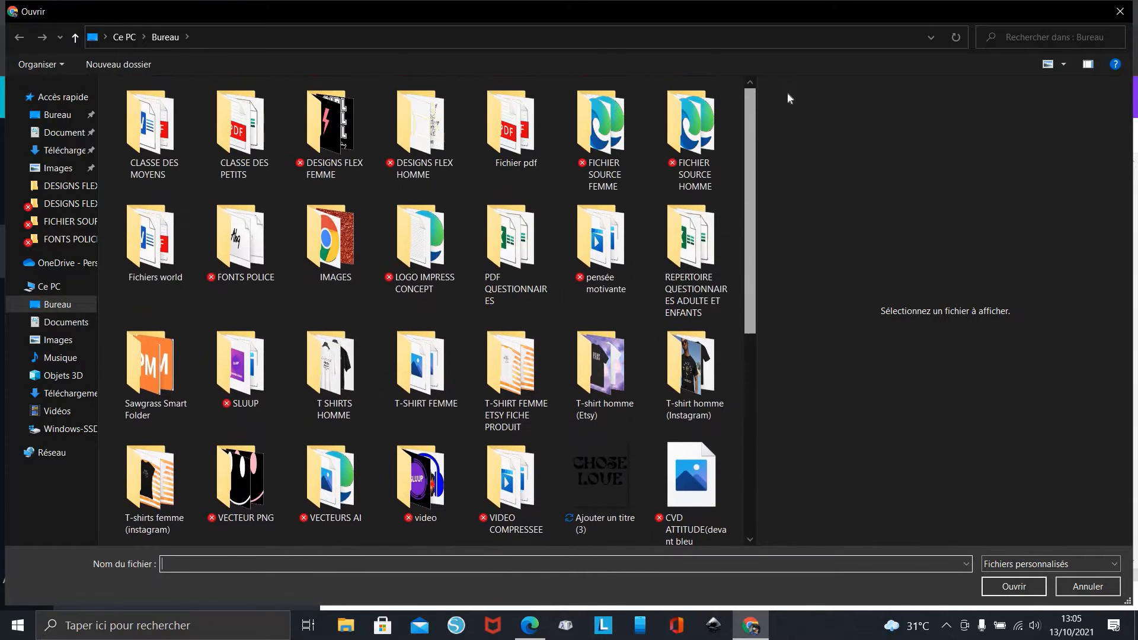
pyautogui.click(1123, 9)
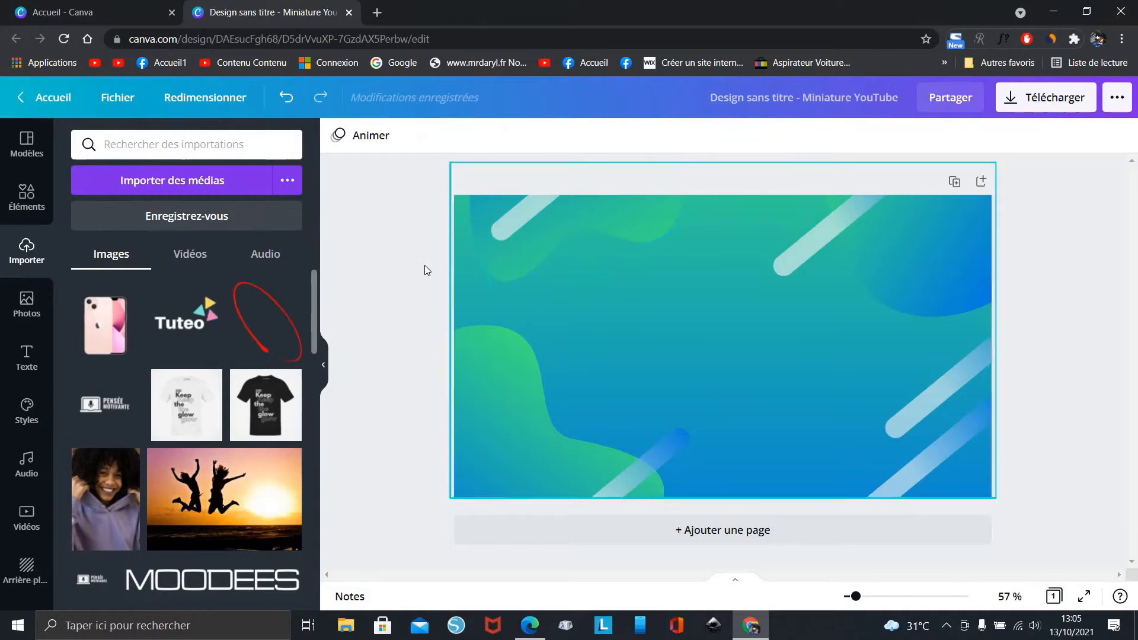
# Add the uploaded pink iPhone image to the page and move it left of the centre
pyautogui.click(107, 324)
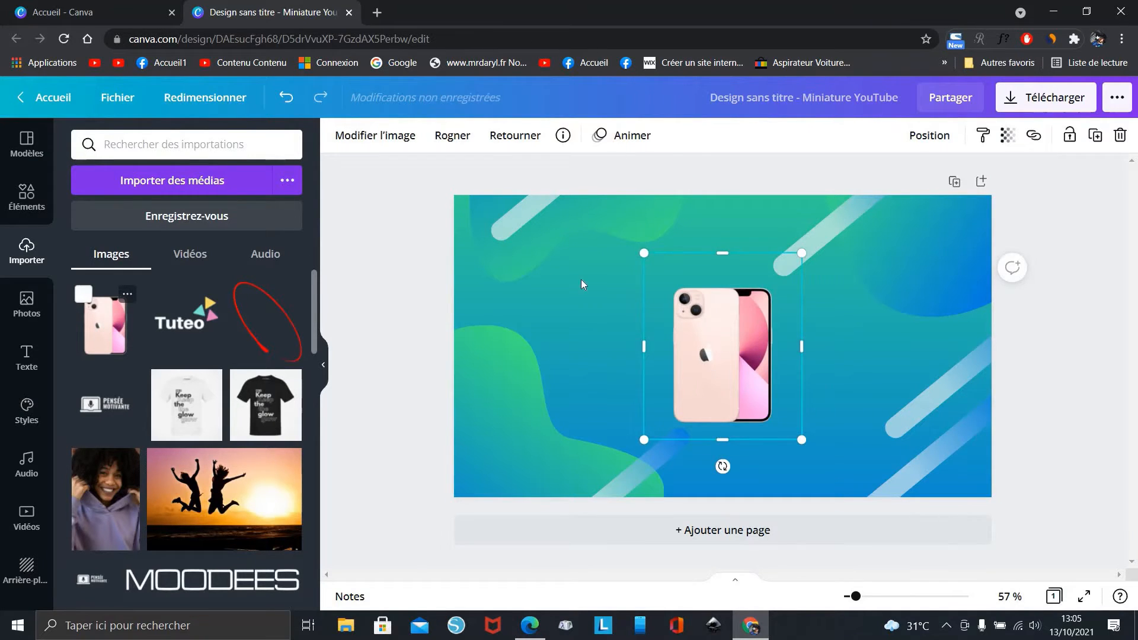
pyautogui.moveTo(691, 298); pyautogui.dragTo(613, 318)
pyautogui.moveTo(614, 319); pyautogui.dragTo(614, 319)
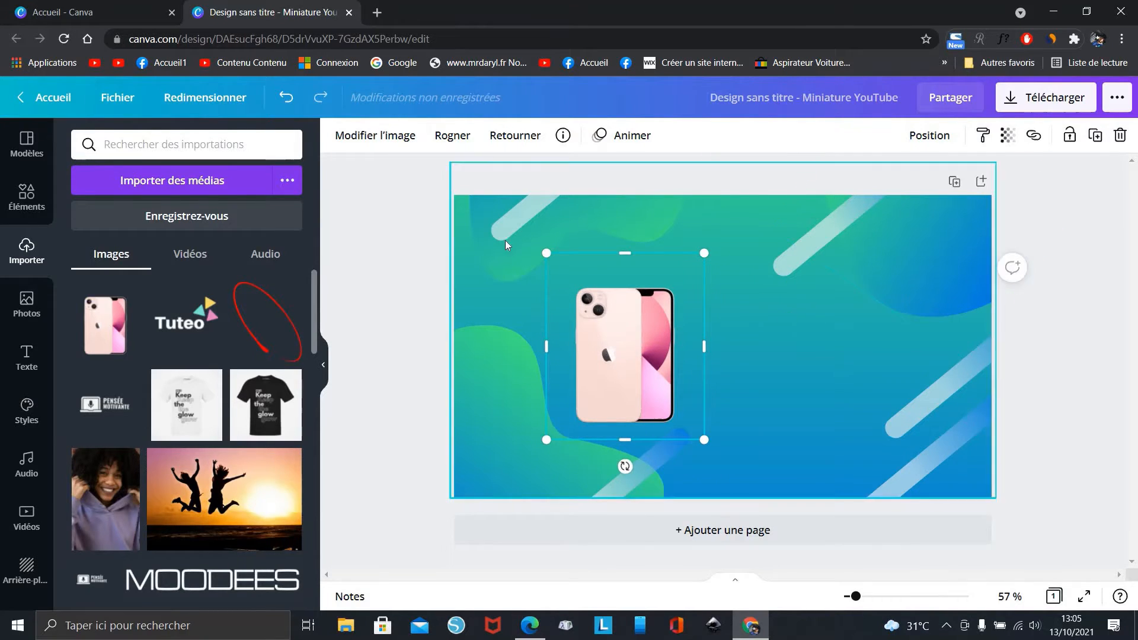
pyautogui.click(394, 264)
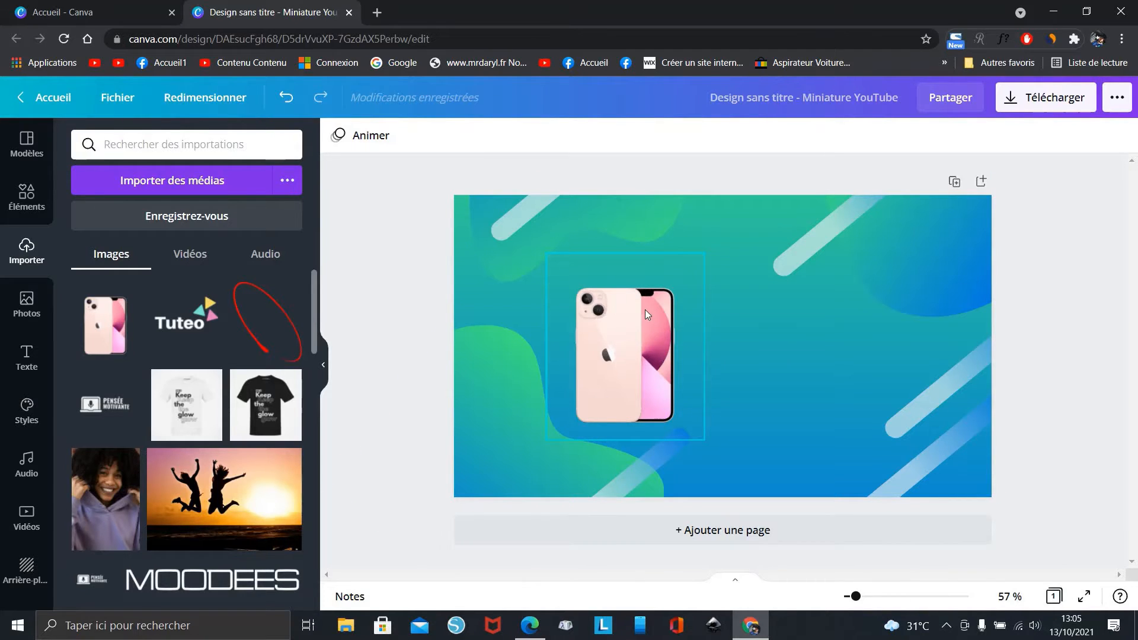
# Recolour the background gradient with the phone photo's colours: light pink replacing the green and dark pink replacing the blue
pyautogui.click(735, 298)
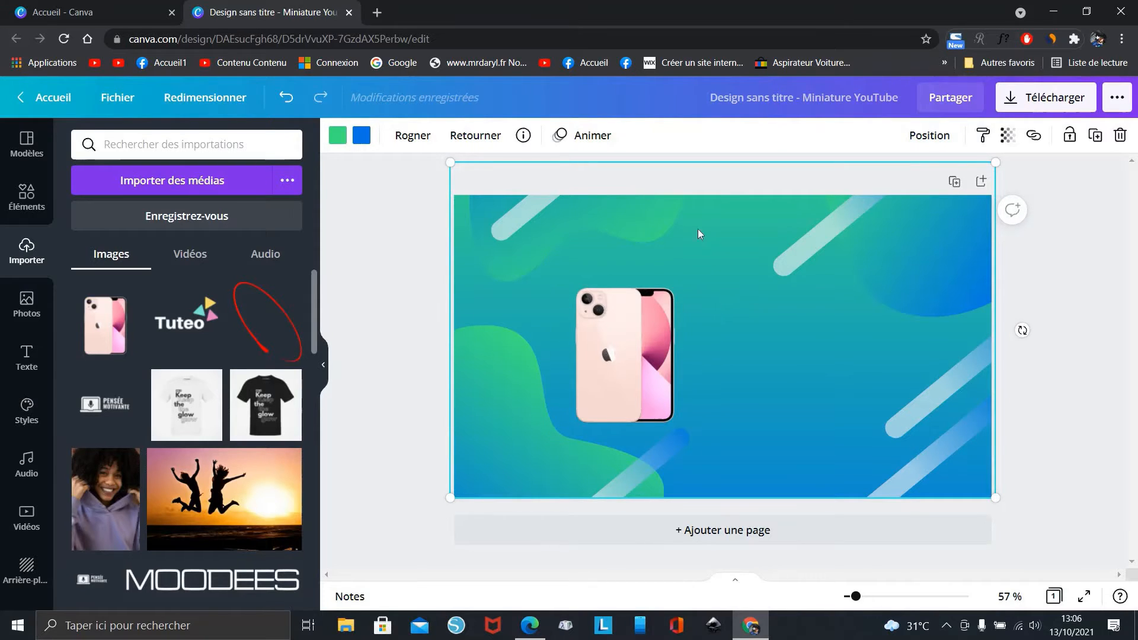
pyautogui.click(588, 302)
pyautogui.click(752, 332)
pyautogui.click(337, 136)
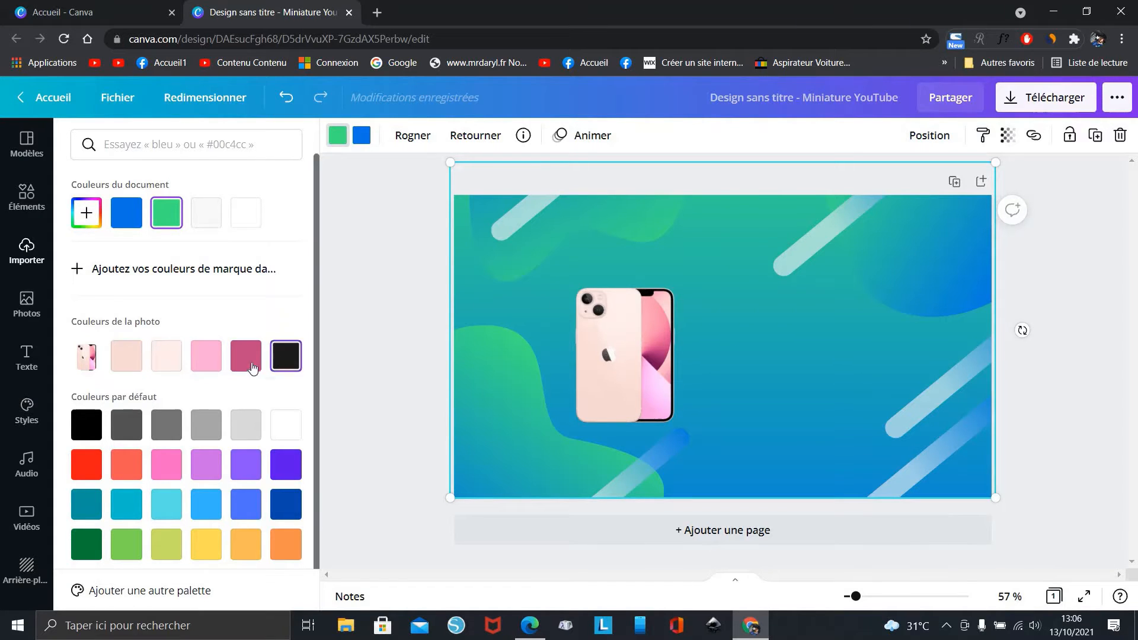
pyautogui.click(126, 363)
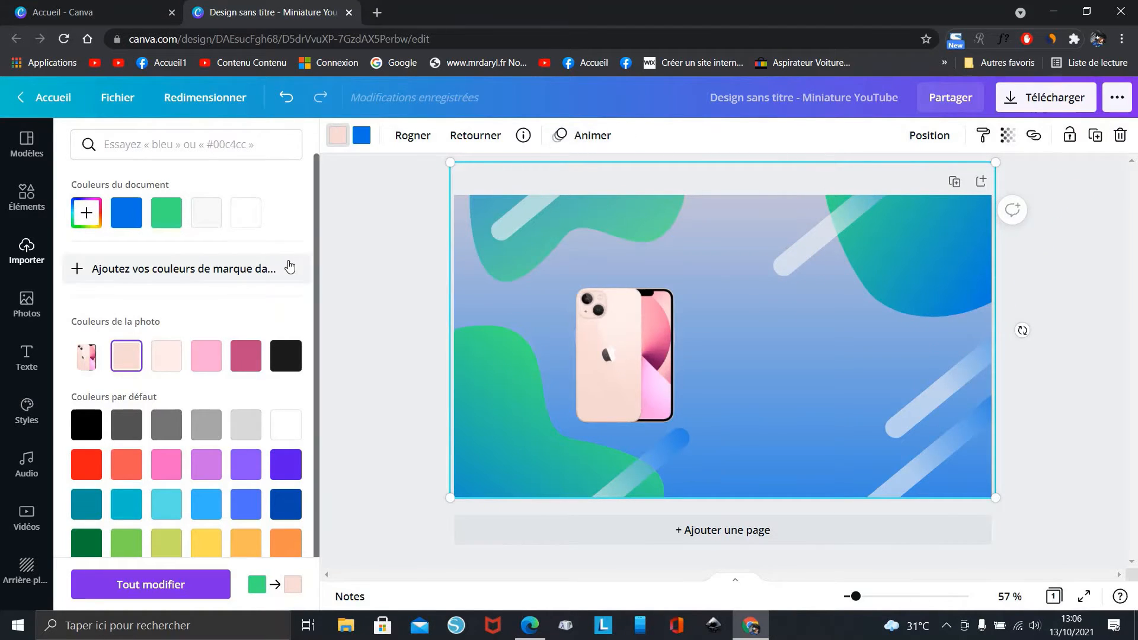
pyautogui.click(213, 358)
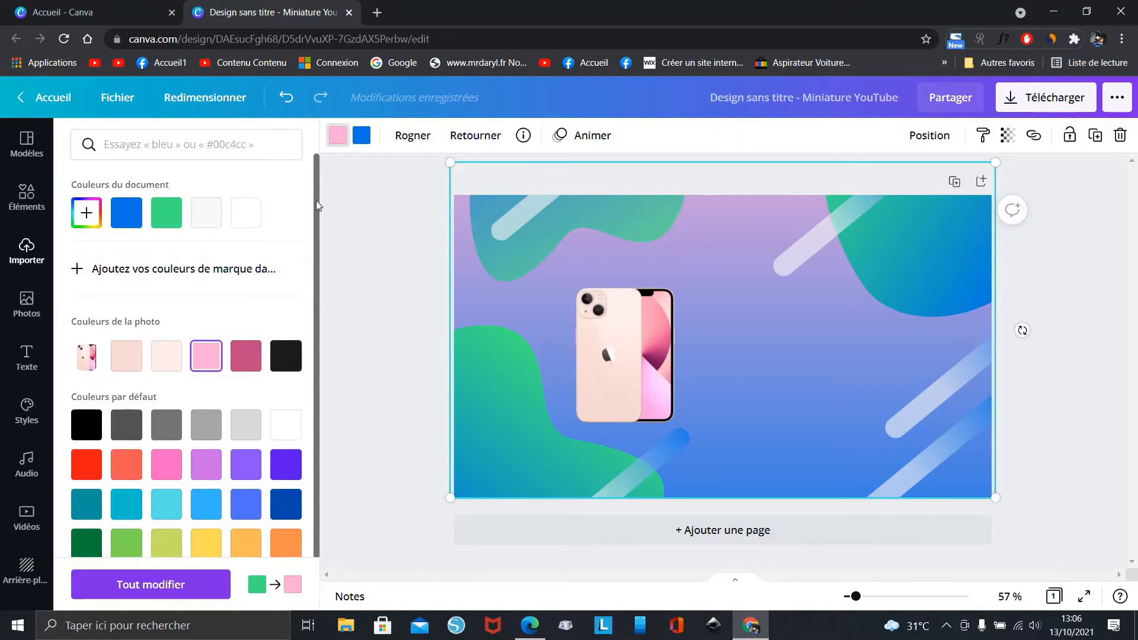
pyautogui.click(362, 136)
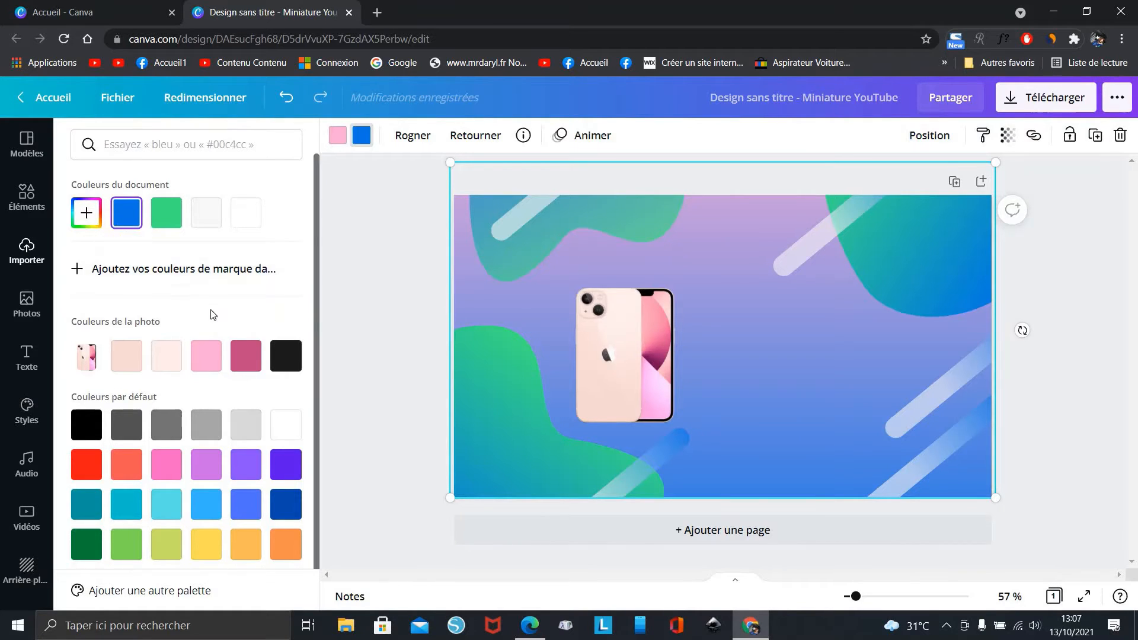
pyautogui.click(248, 354)
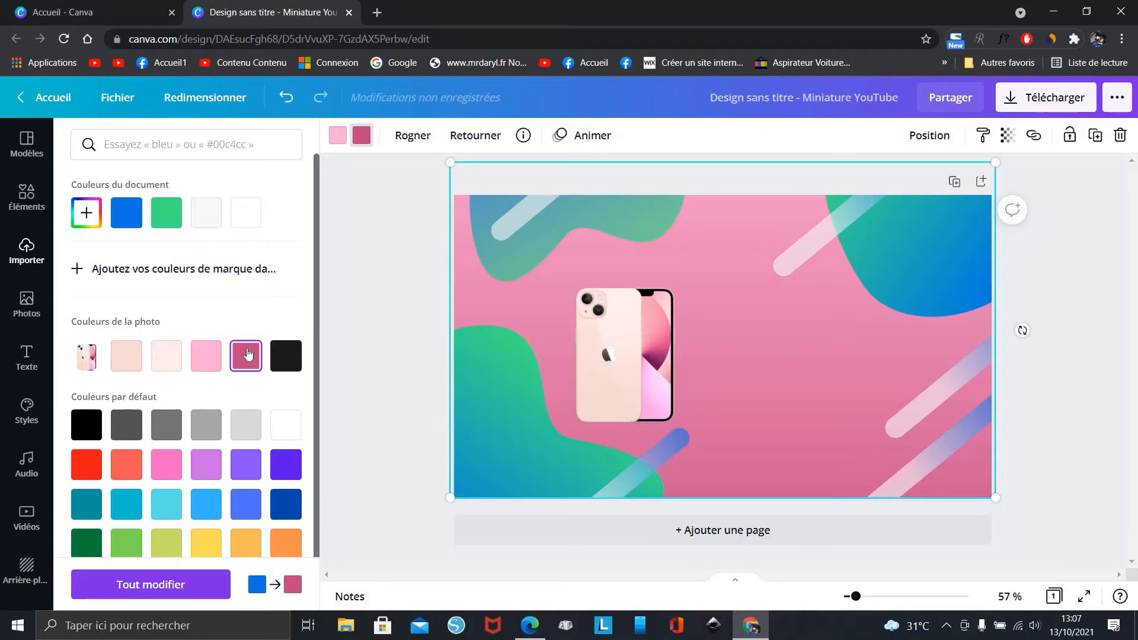
pyautogui.click(366, 271)
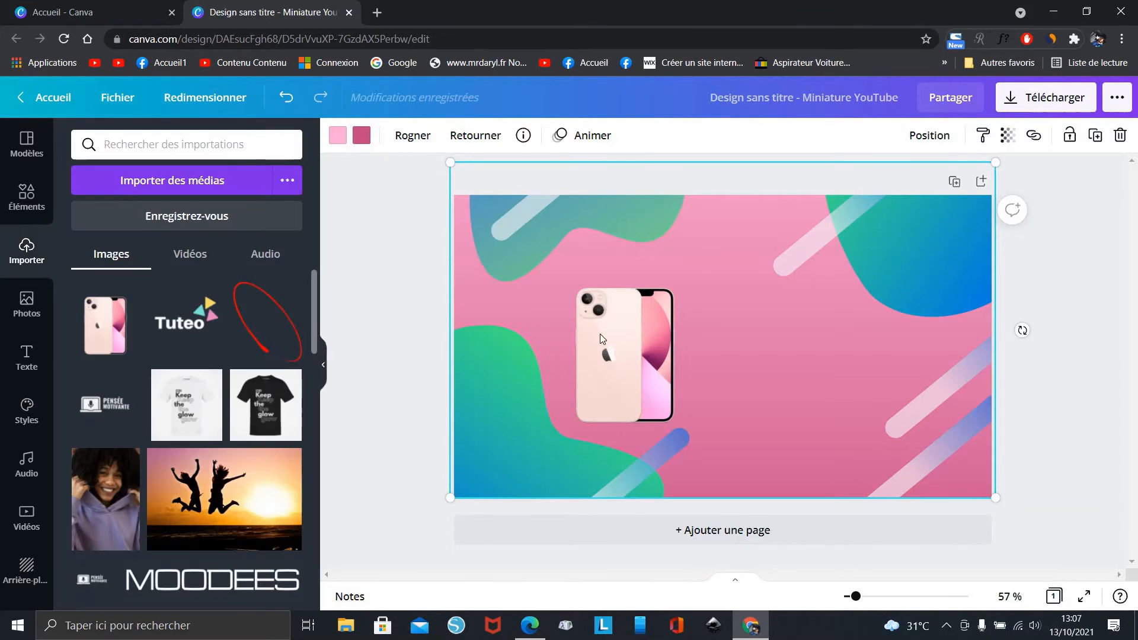
# Move the iPhone image further left and slightly down on the thumbnail
pyautogui.click(601, 333)
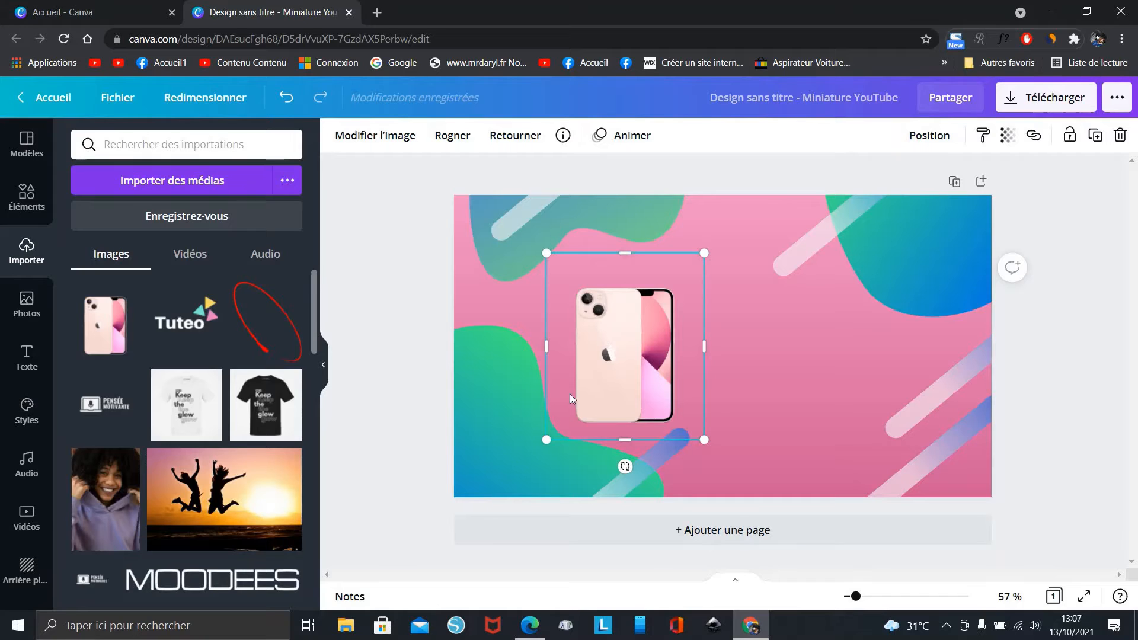
pyautogui.moveTo(596, 384); pyautogui.dragTo(555, 382)
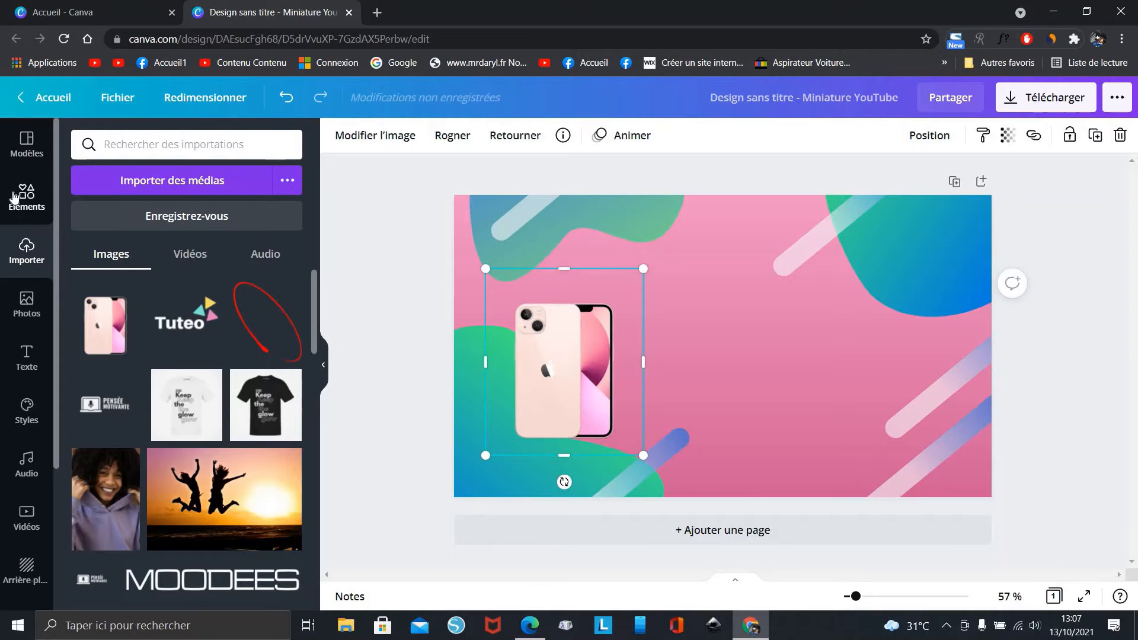
# Add a title text box (Ajouter un titre) to the thumbnail
pyautogui.click(26, 365)
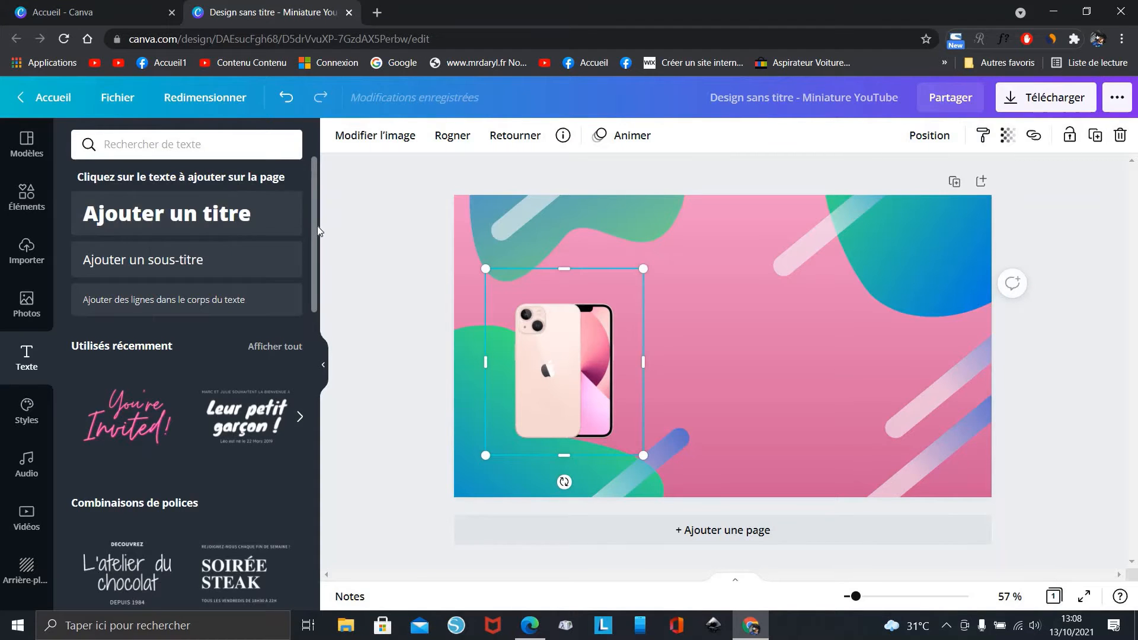
pyautogui.moveTo(314, 240); pyautogui.dragTo(328, 211)
pyautogui.click(249, 215)
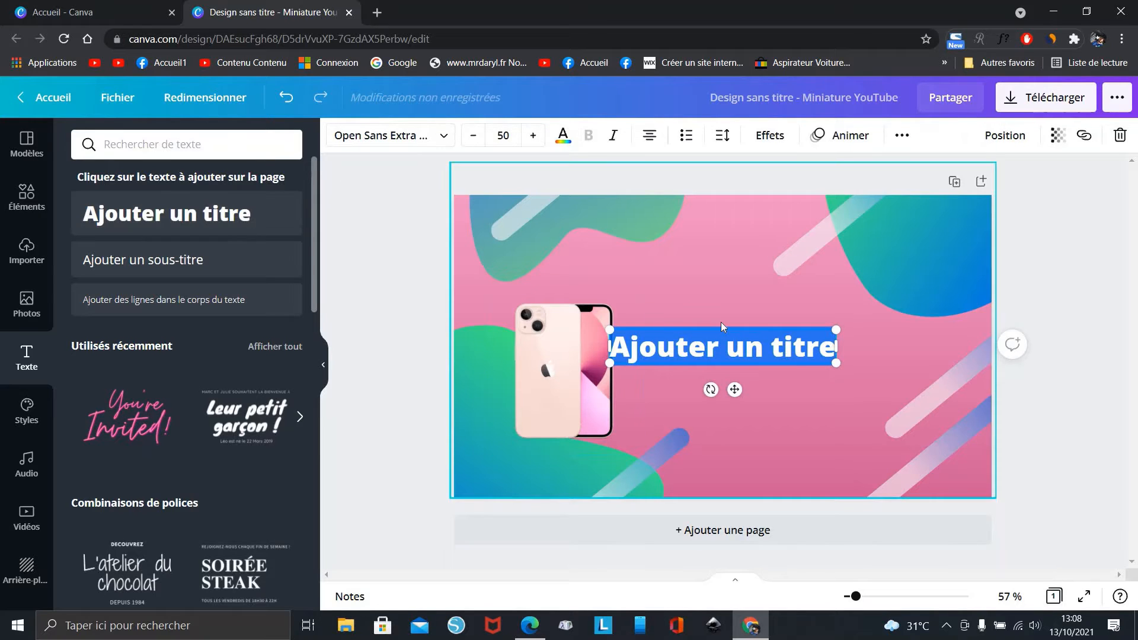
# Change the title text's font to Basement Grotesque
pyautogui.click(421, 141)
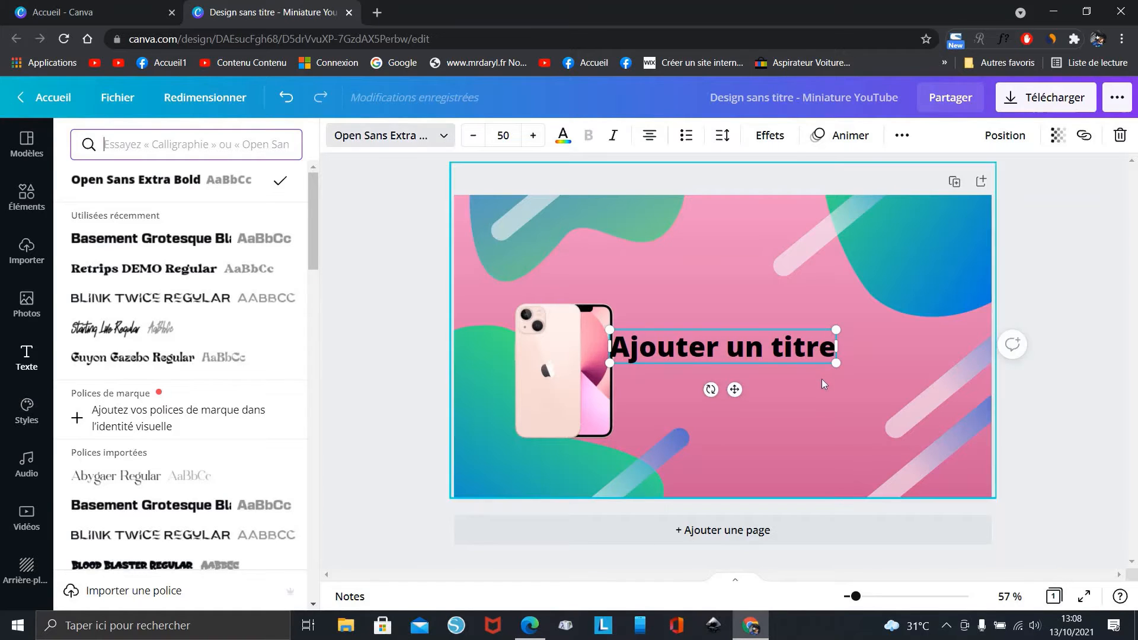
pyautogui.tripleClick(771, 344)
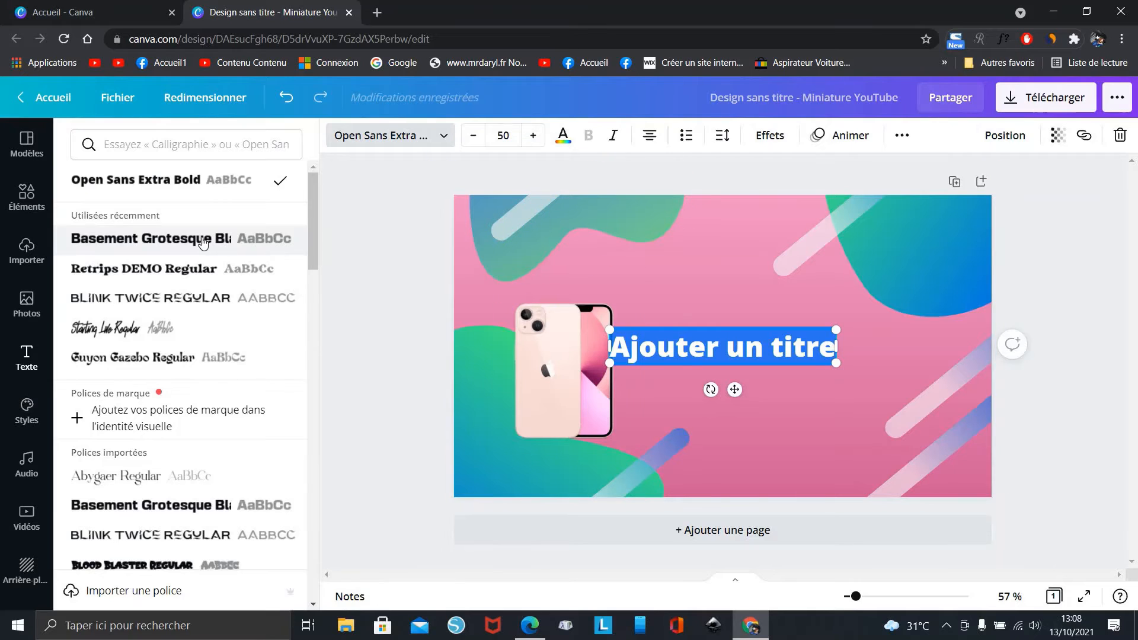
pyautogui.click(156, 243)
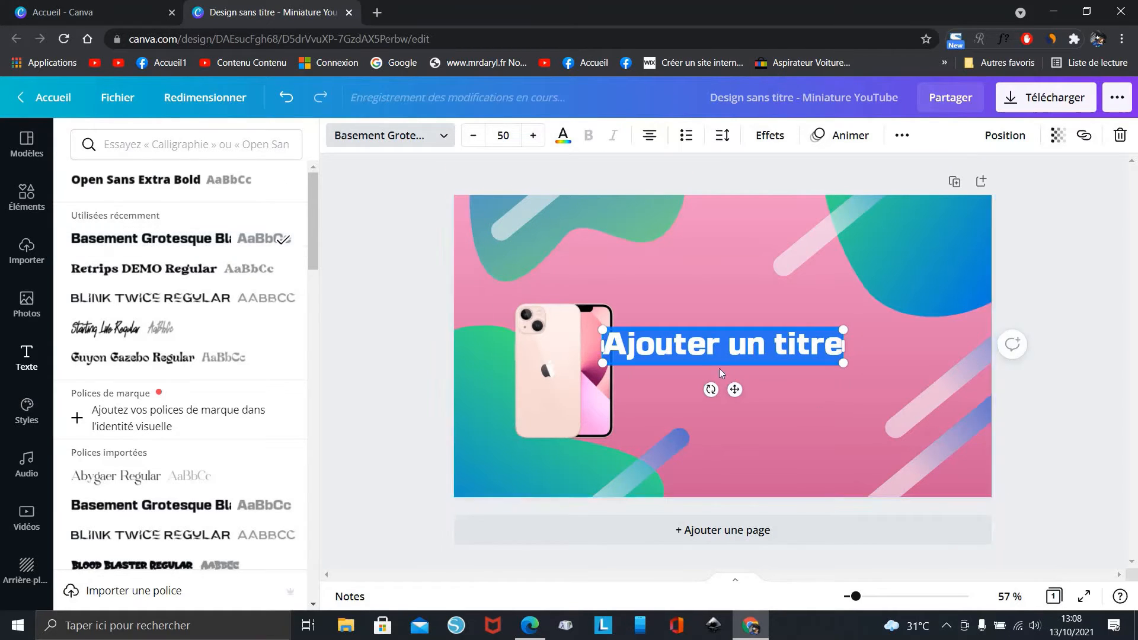
# Replace the placeholder title text with "iPhone 13"
pyautogui.tripleClick(716, 350)
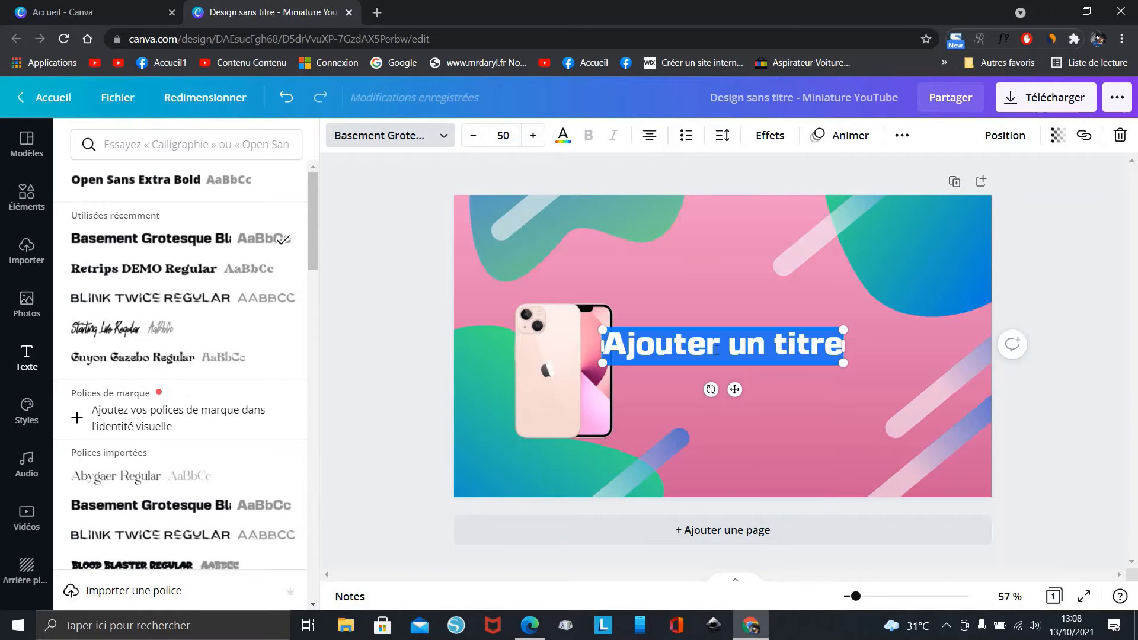
pyautogui.write('iP')
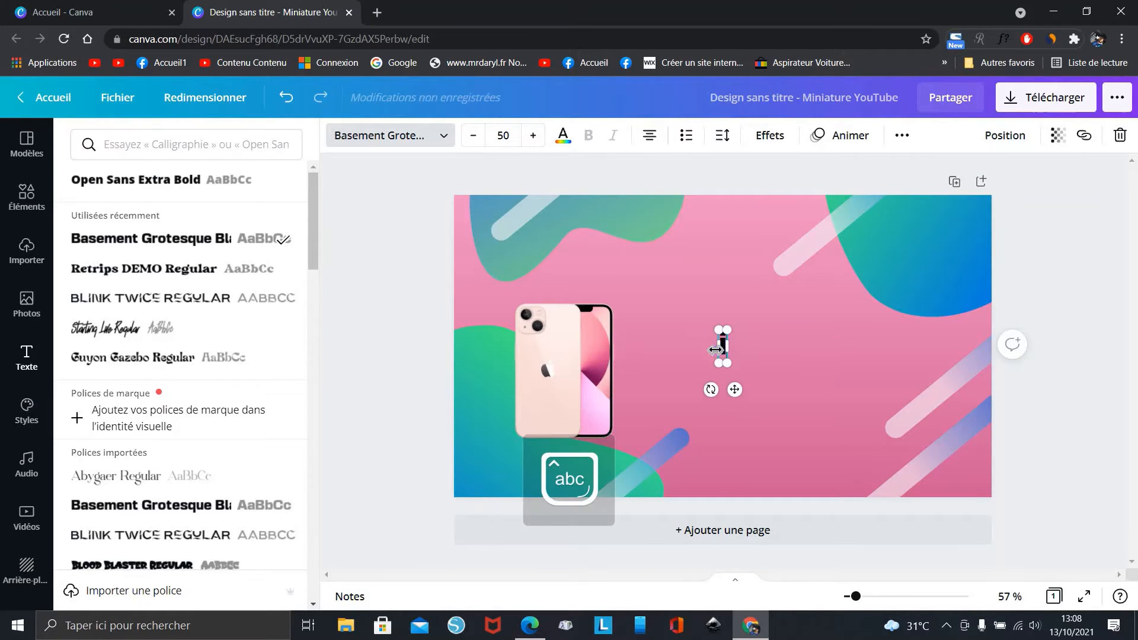
pyautogui.write('hon')
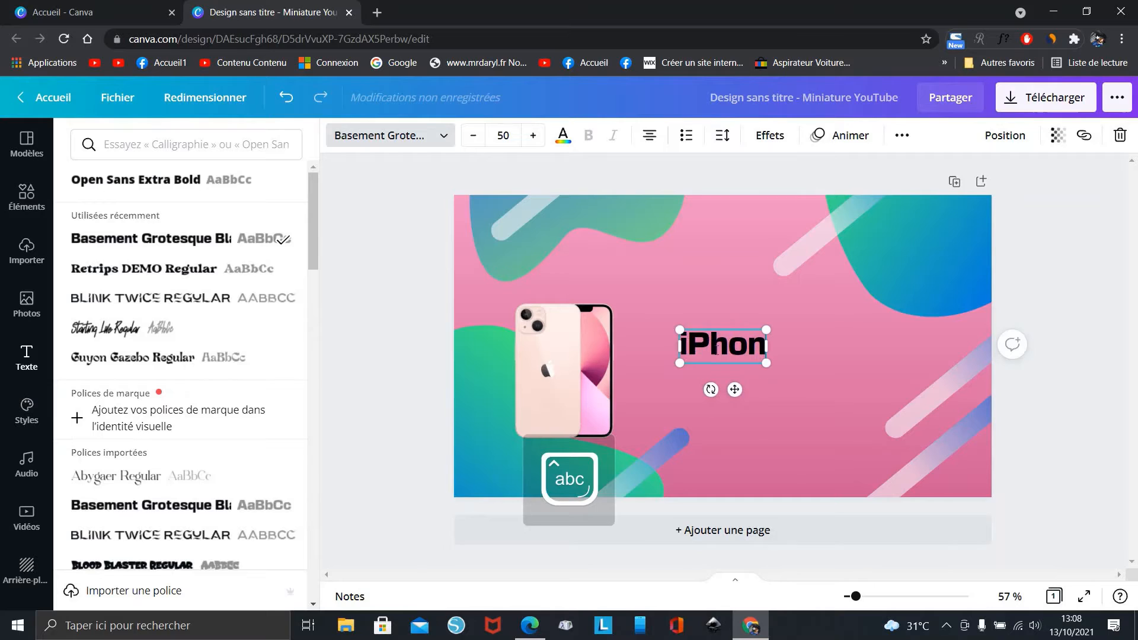
pyautogui.write('e 13')
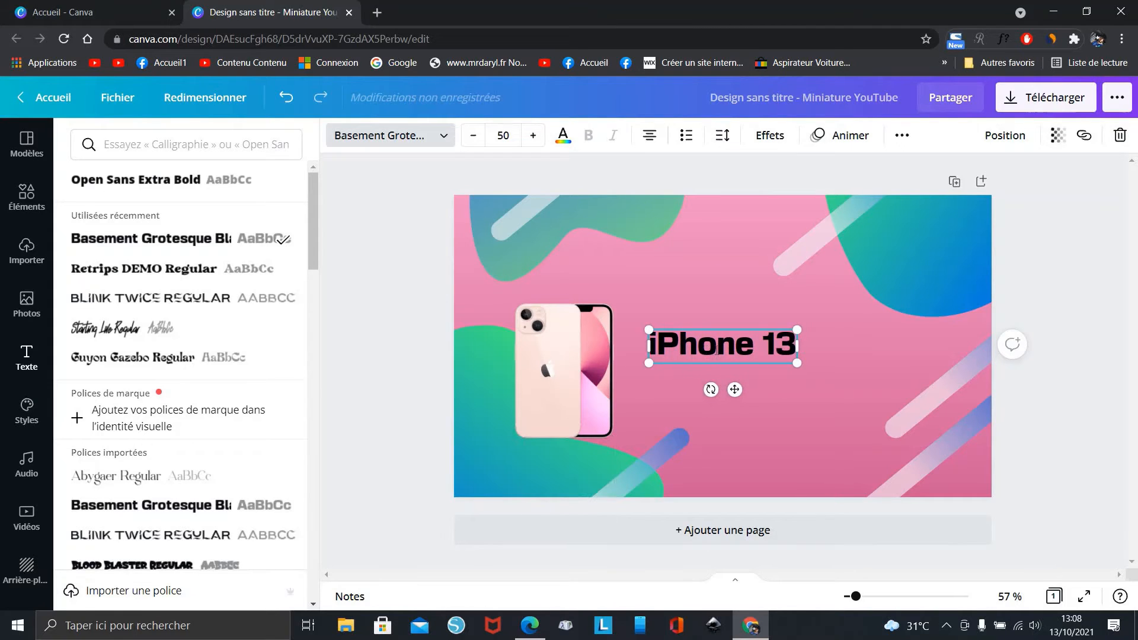
# Set the iPhone 13 title's font size to 80 and move the title up and left, above the phone image
pyautogui.tripleClick(717, 348)
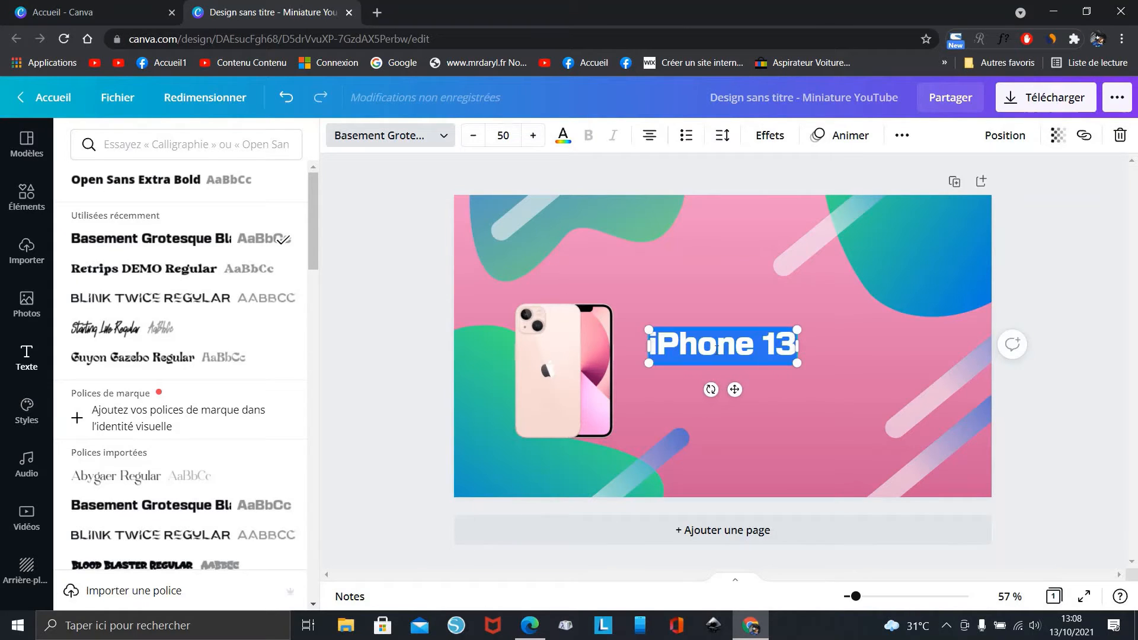
pyautogui.click(532, 135)
pyautogui.click(532, 135)
pyautogui.click(532, 136)
pyautogui.click(533, 135)
pyautogui.click(533, 135)
pyautogui.click(533, 135)
pyautogui.click(533, 135)
pyautogui.click(533, 135)
pyautogui.click(533, 135)
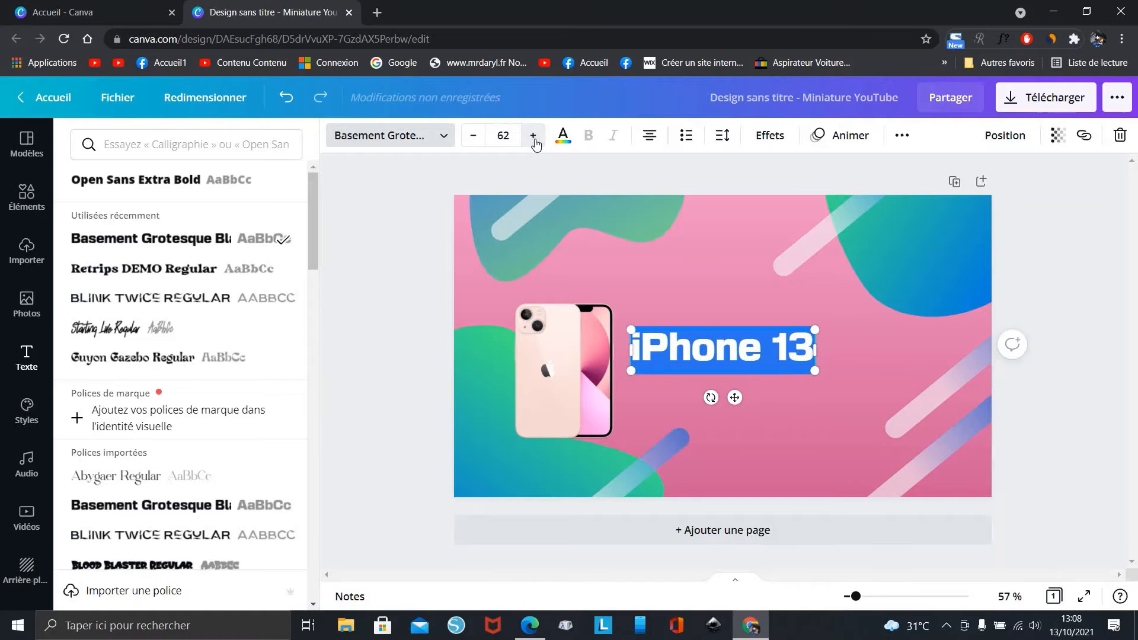
pyautogui.click(533, 135)
pyautogui.click(533, 135)
pyautogui.click(533, 135)
pyautogui.click(534, 140)
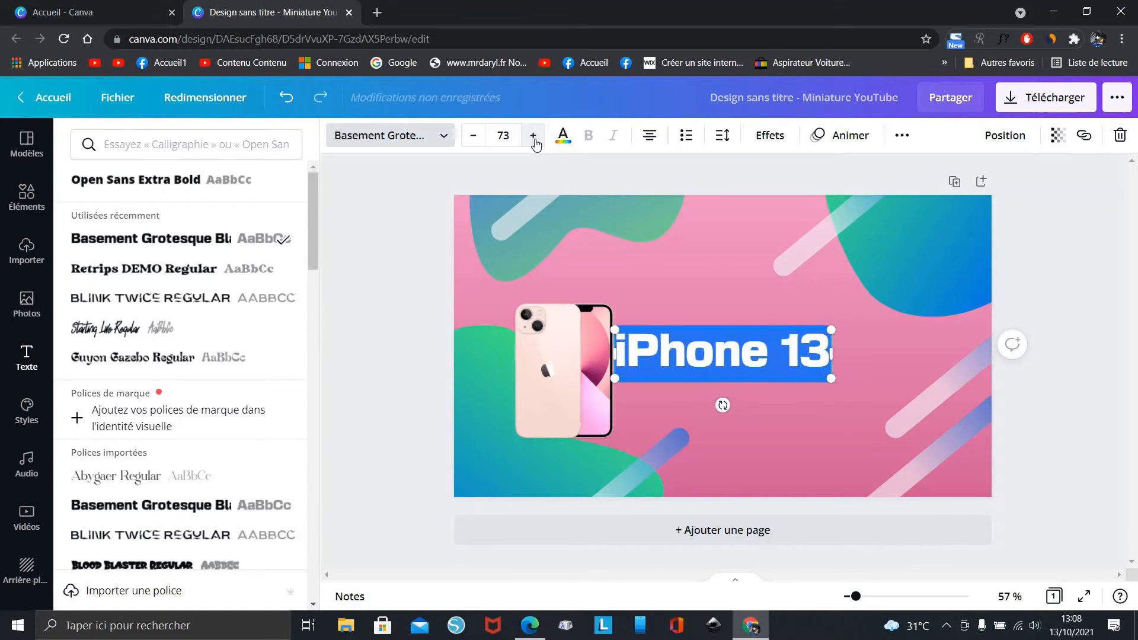
pyautogui.click(534, 140)
pyautogui.click(517, 140)
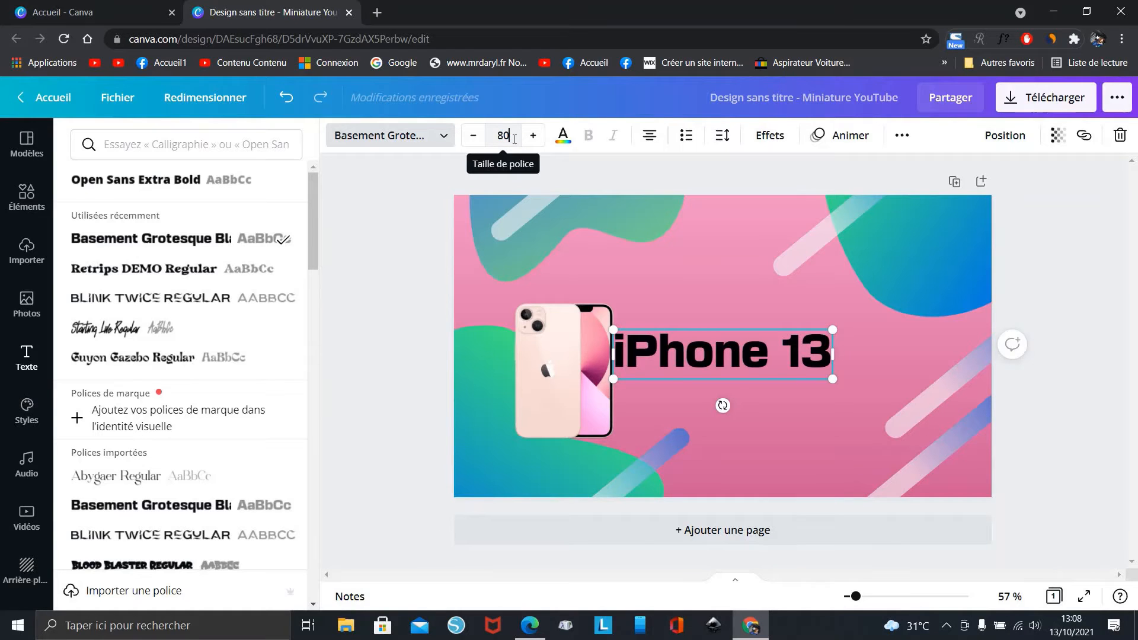
pyautogui.press('Return')
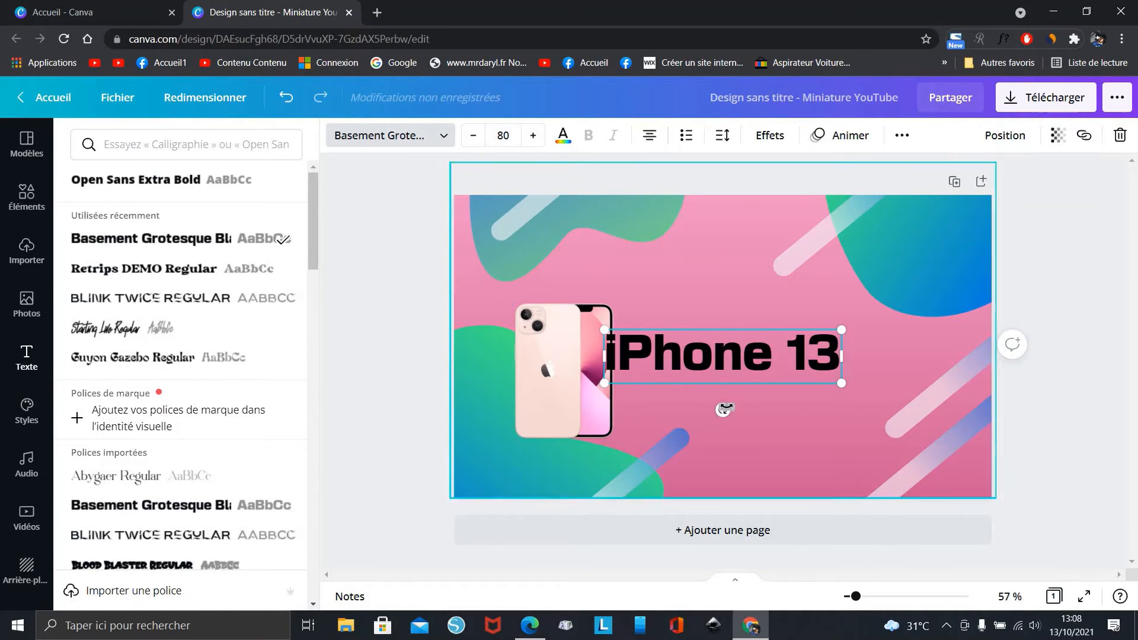
pyautogui.click(748, 407)
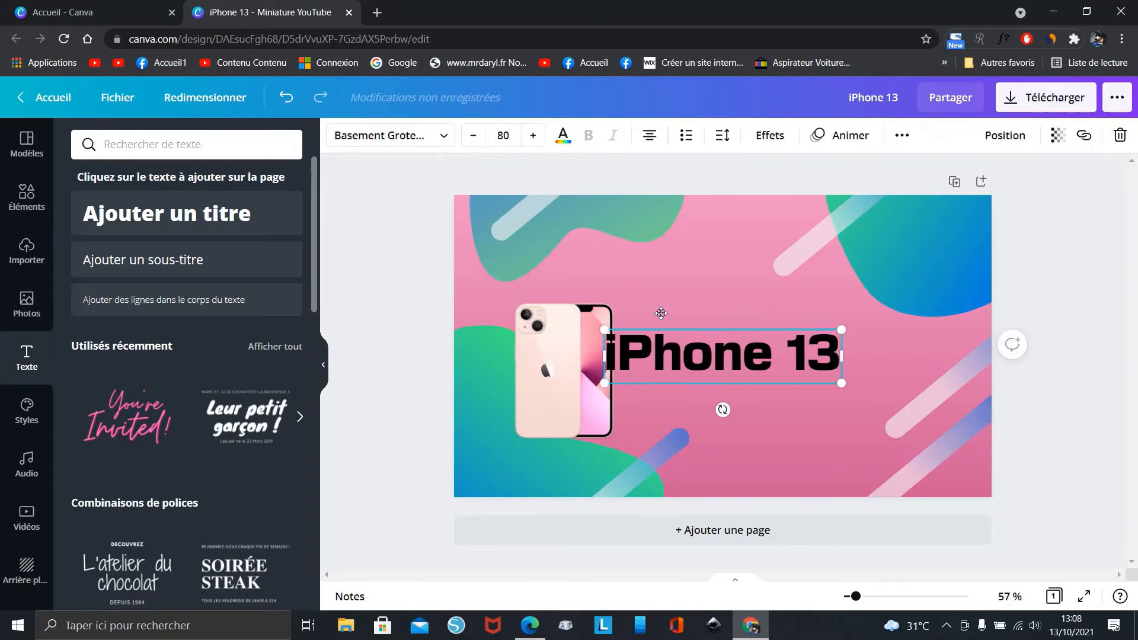
pyautogui.moveTo(724, 351); pyautogui.dragTo(631, 279)
# Enlarge the iPhone image and shift it slightly right and up, just beneath the title
pyautogui.click(596, 329)
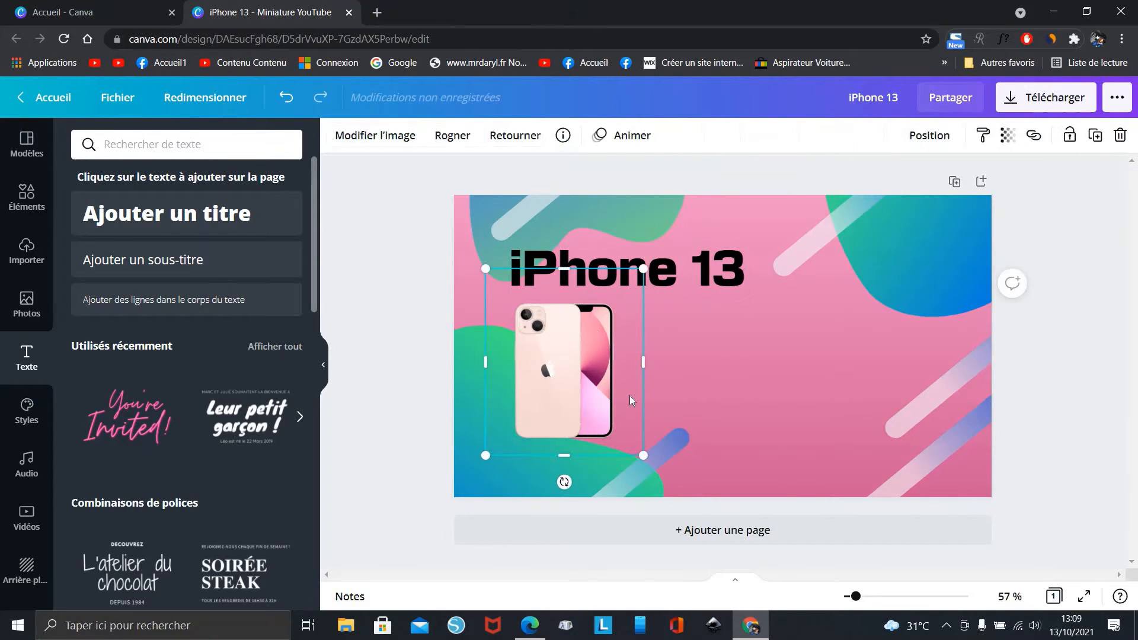
pyautogui.moveTo(662, 465); pyautogui.dragTo(684, 492)
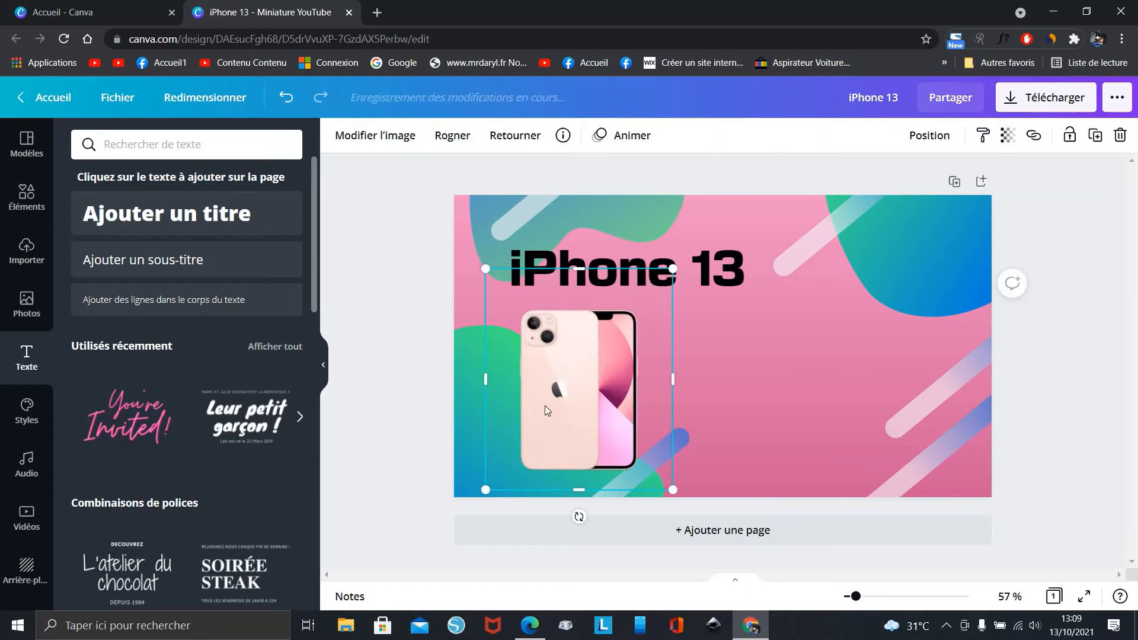
pyautogui.moveTo(545, 406); pyautogui.dragTo(569, 397)
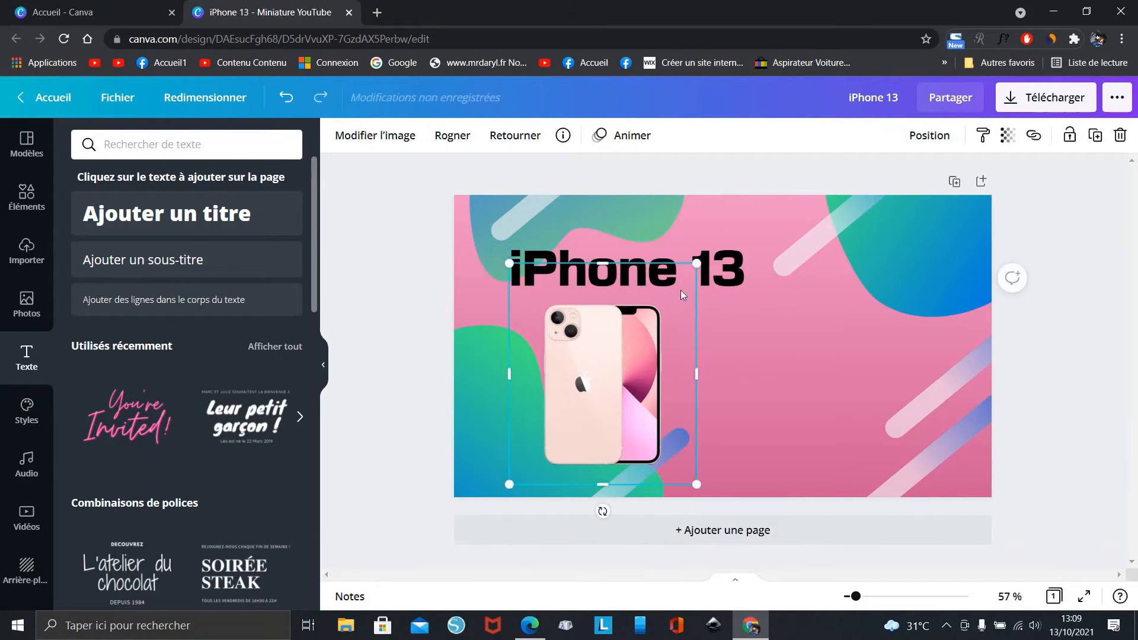
# Apply the Élévation text effect with an intensity of 50 to the iPhone 13 title
pyautogui.click(717, 281)
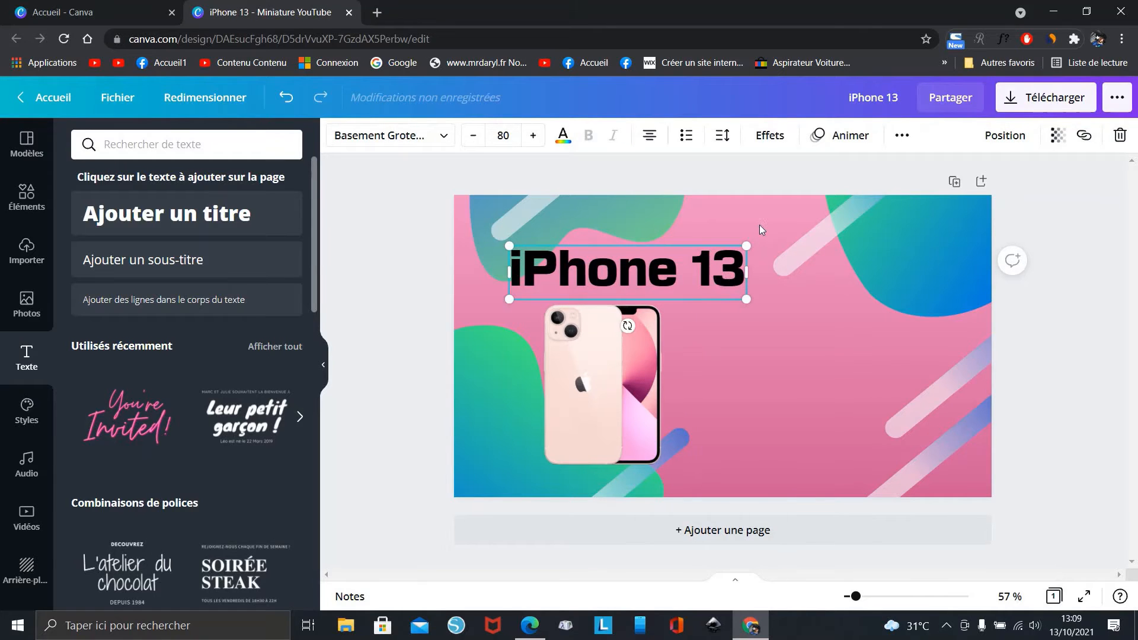
pyautogui.click(641, 163)
pyautogui.click(644, 274)
pyautogui.click(770, 135)
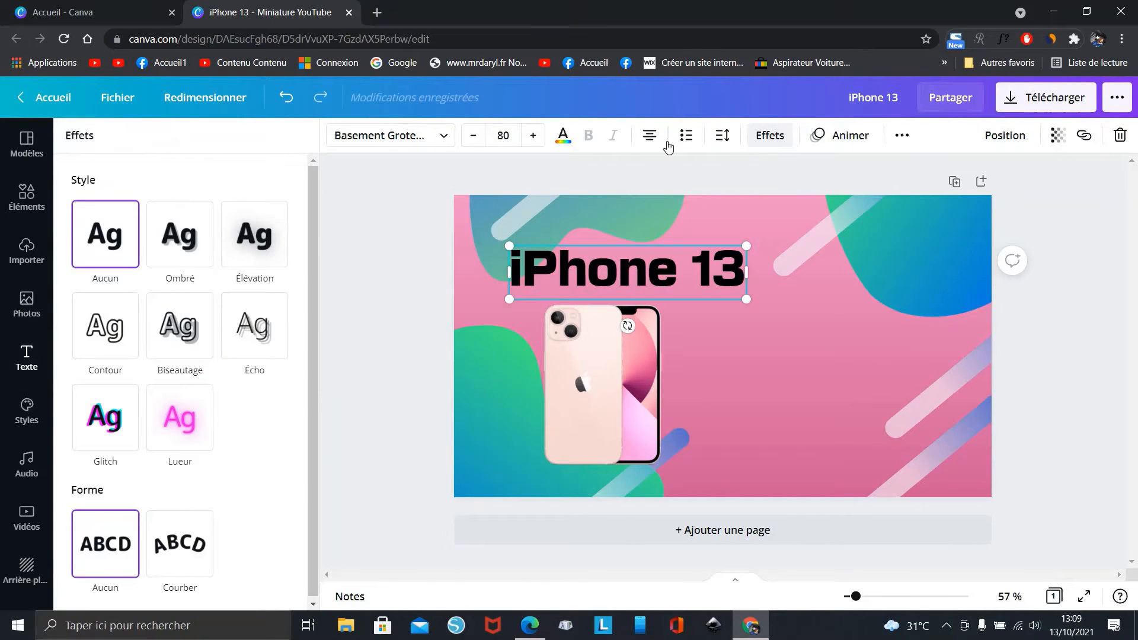
pyautogui.click(272, 244)
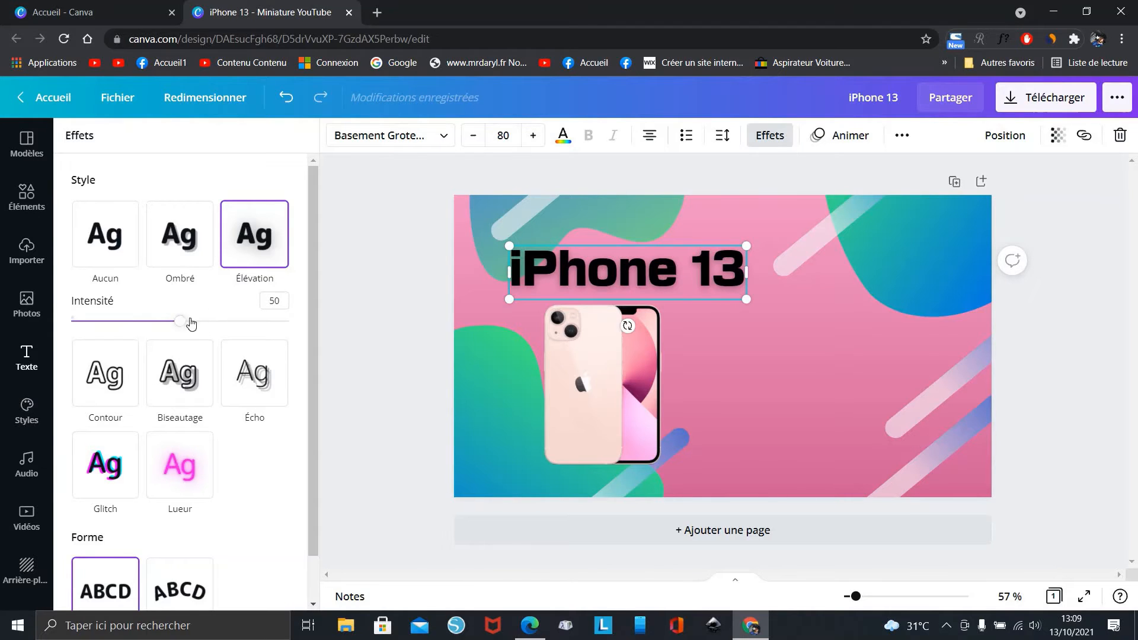
pyautogui.moveTo(181, 324)
pyautogui.mouseDown()
pyautogui.moveTo(263, 331)
pyautogui.moveTo(181, 333)
pyautogui.mouseUp()
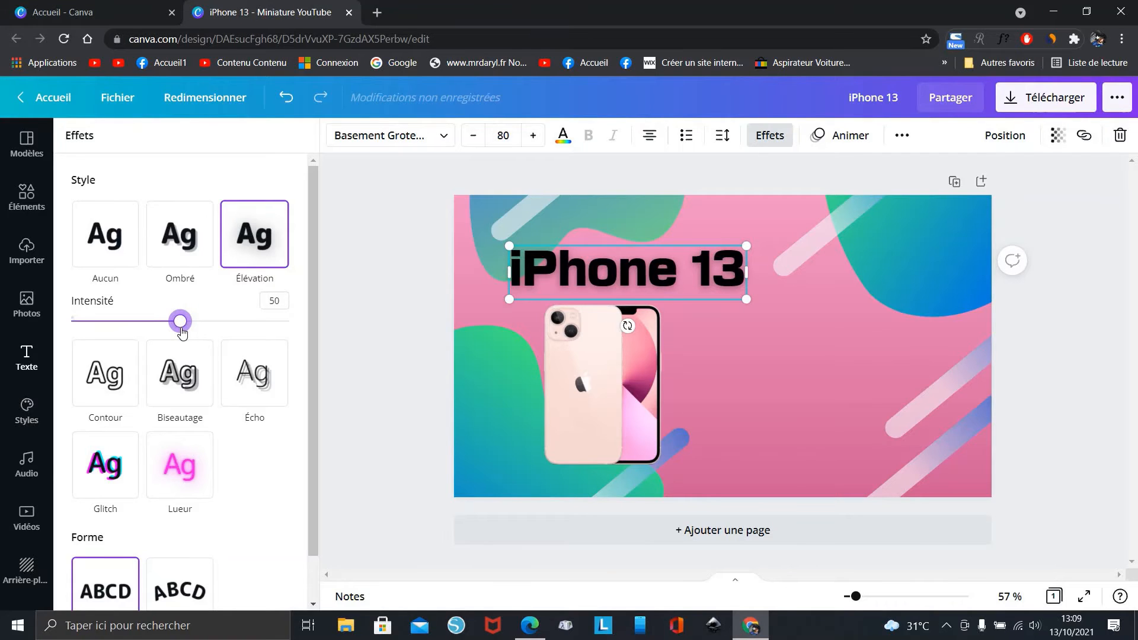
pyautogui.click(353, 279)
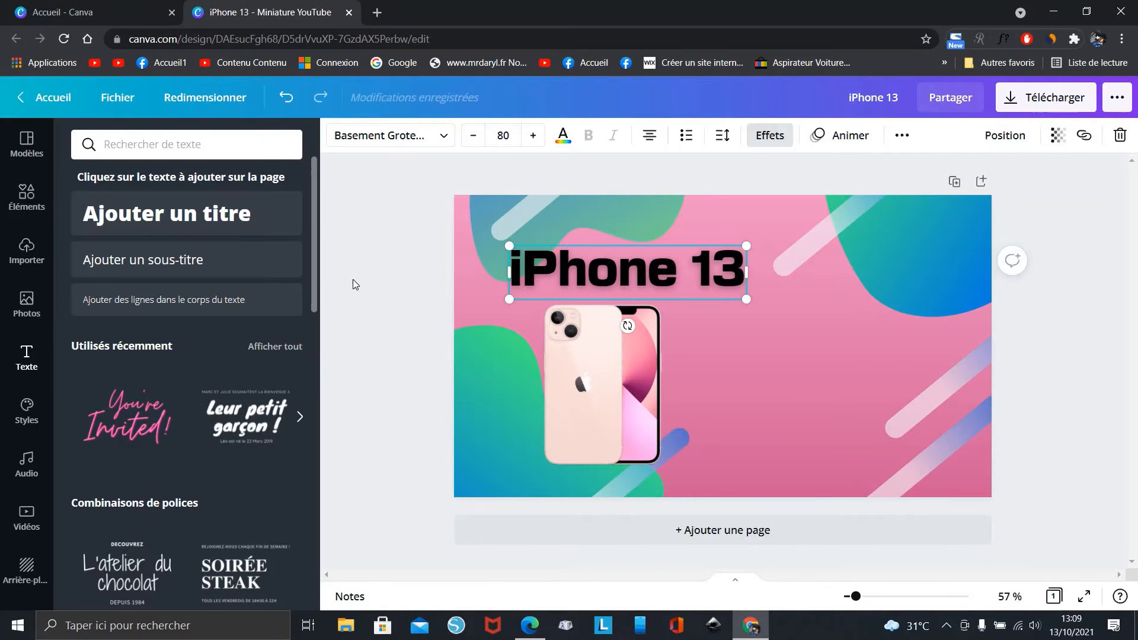
pyautogui.click(432, 203)
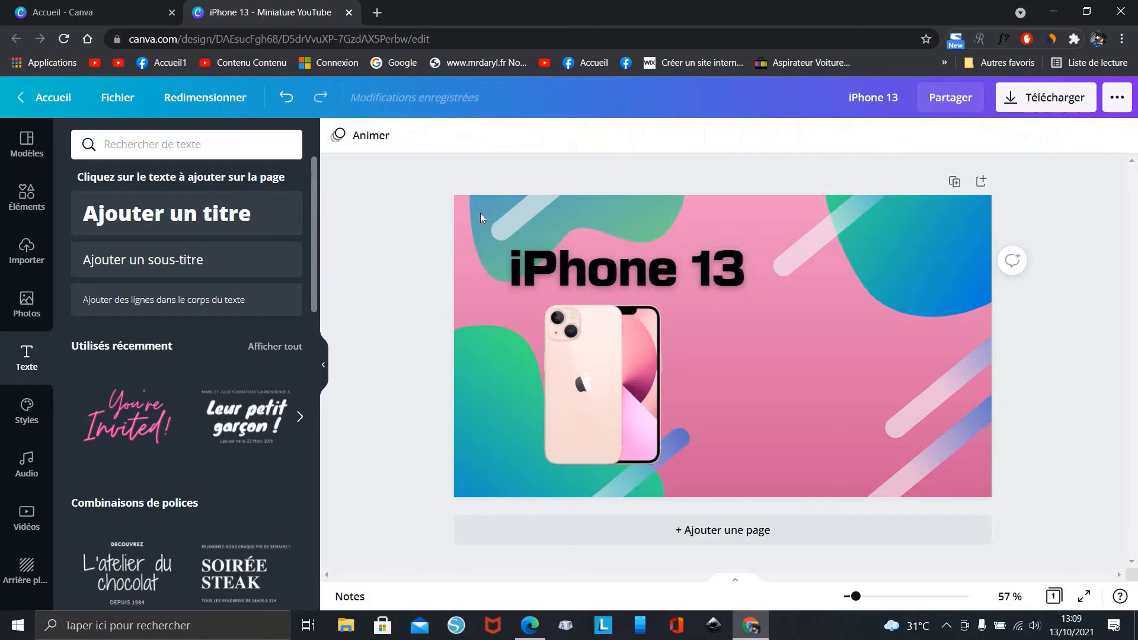
# Move the iPhone 13 title up slightly to leave more space above the phone image
pyautogui.click(624, 267)
pyautogui.moveTo(625, 267); pyautogui.dragTo(623, 269)
pyautogui.click(608, 327)
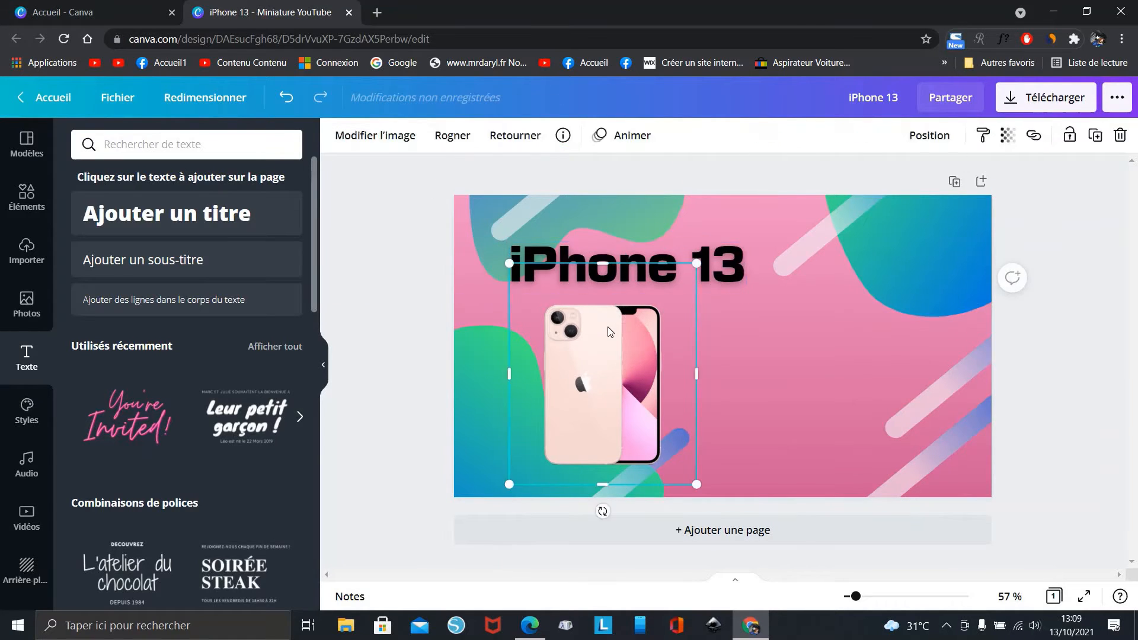
# Copy and paste the iPhone 13 title, and place the copy lower right of the original, beside the phone image
pyautogui.click(731, 249)
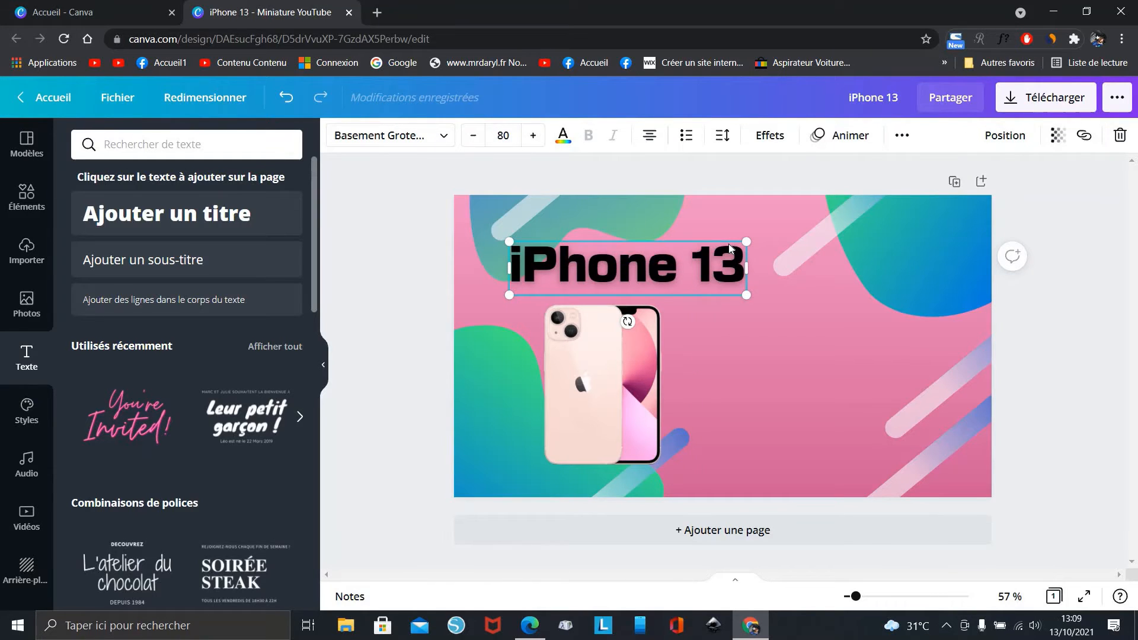
pyautogui.rightClick(730, 248)
pyautogui.click(776, 309)
pyautogui.click(776, 309)
pyautogui.rightClick(776, 309)
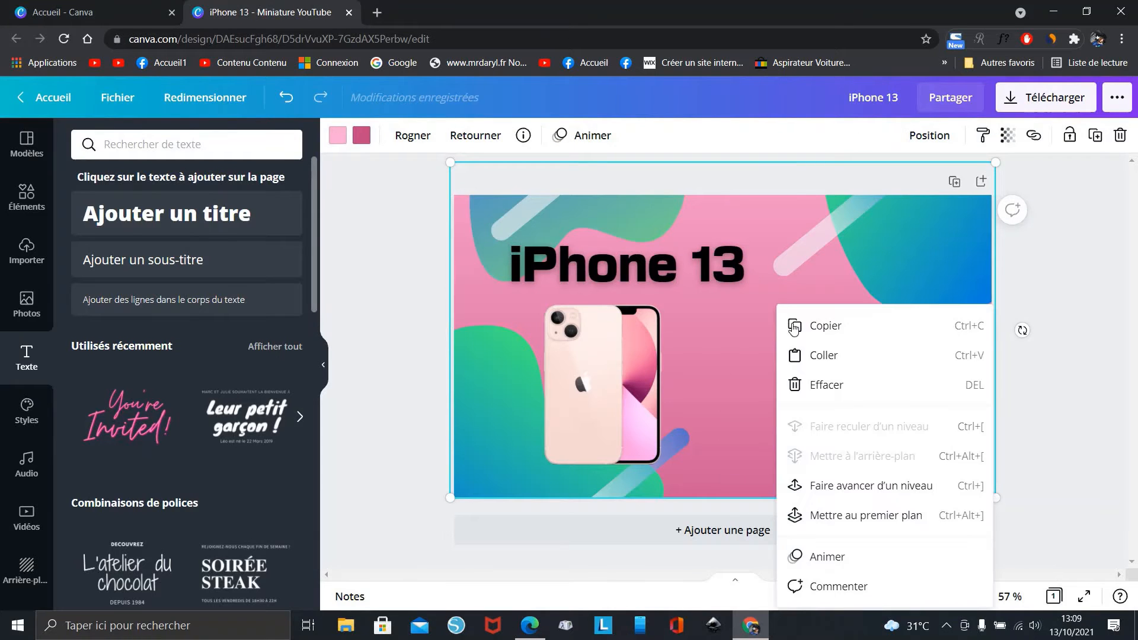
pyautogui.click(821, 355)
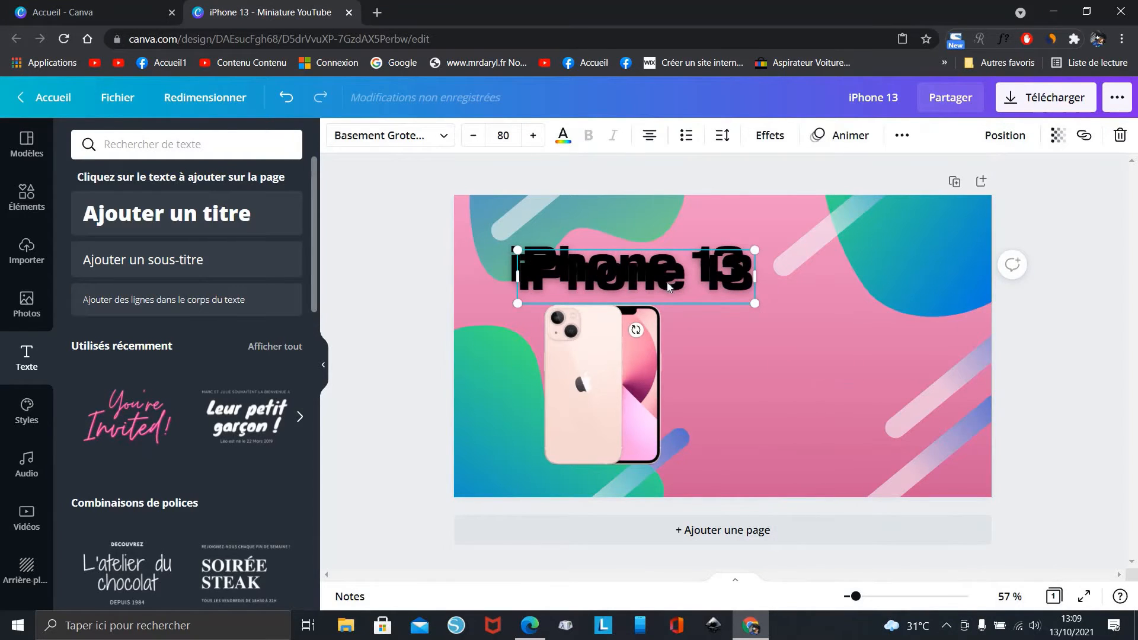
pyautogui.moveTo(667, 286); pyautogui.dragTo(850, 329)
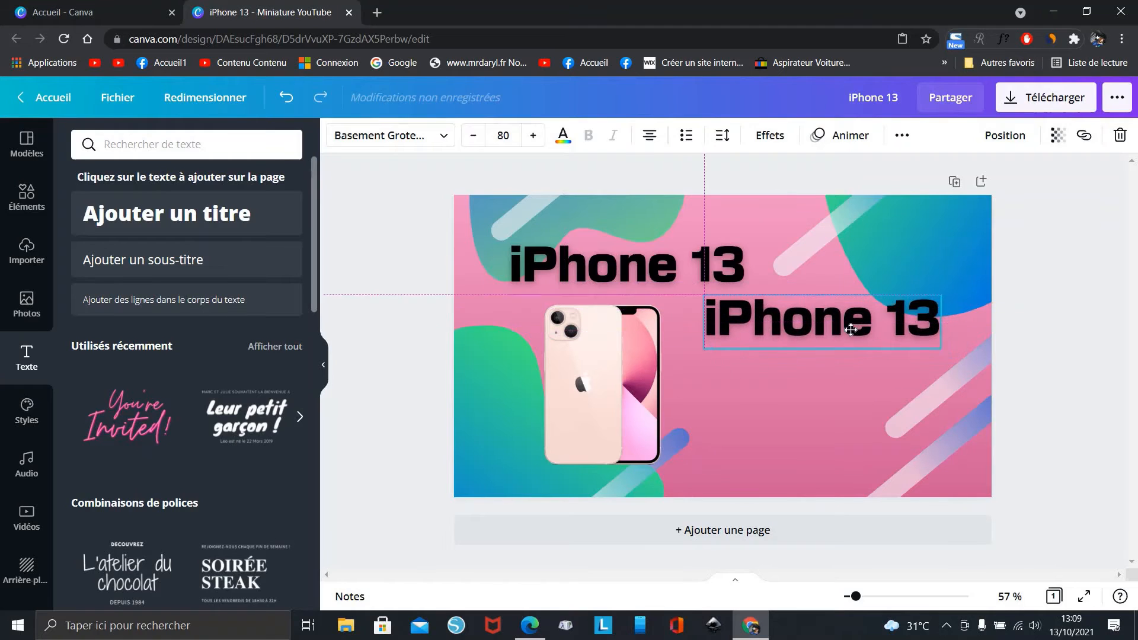
# Replace the copied title's text with "Déballage"
pyautogui.doubleClick(851, 329)
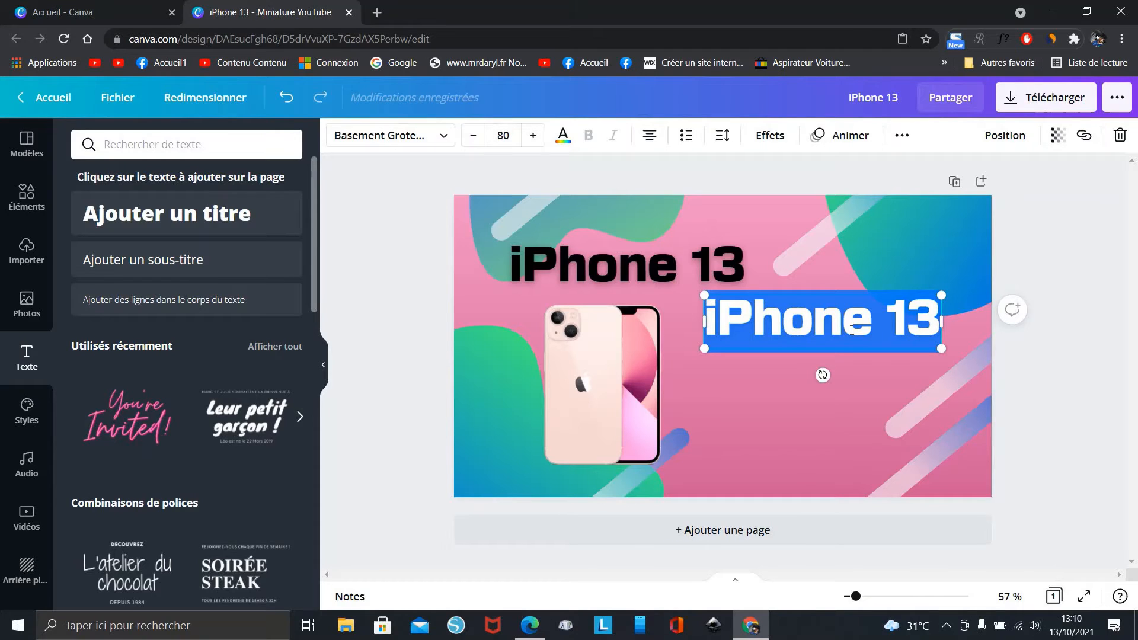
pyautogui.write('Dé')
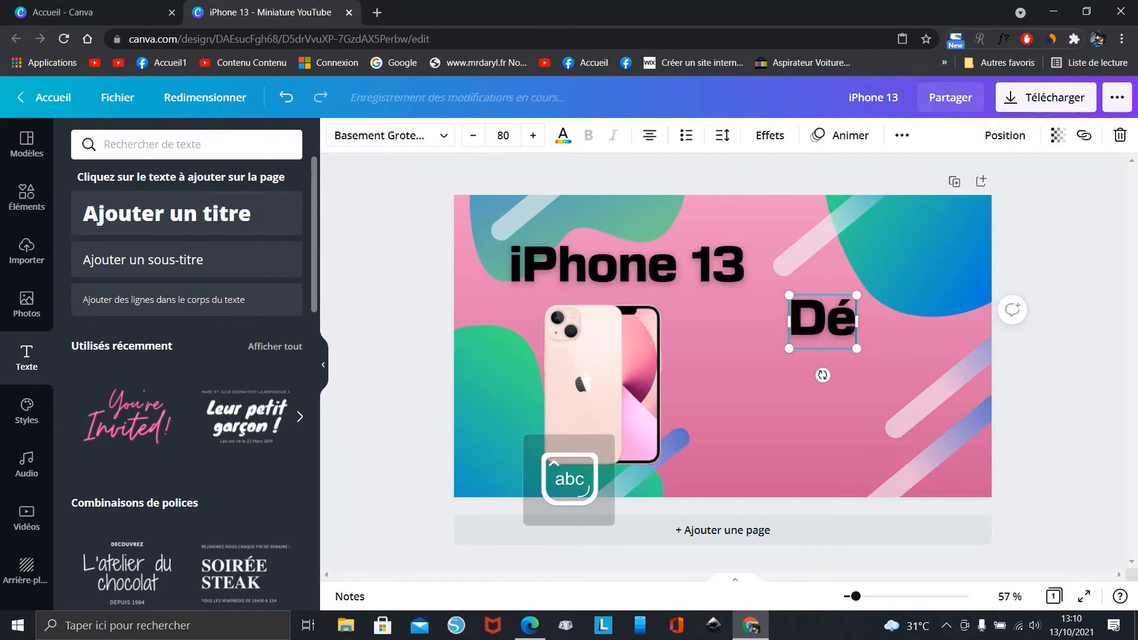
pyautogui.write('ballage')
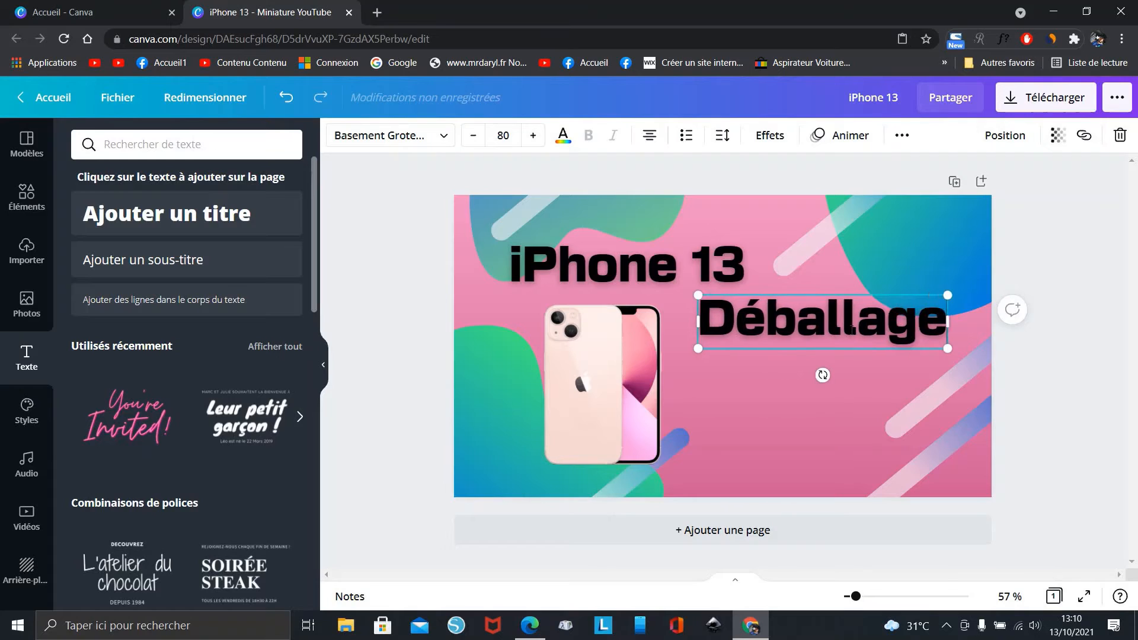
# Set the "Déballage" title's font size to 50 and move it down slightly
pyautogui.doubleClick(852, 329)
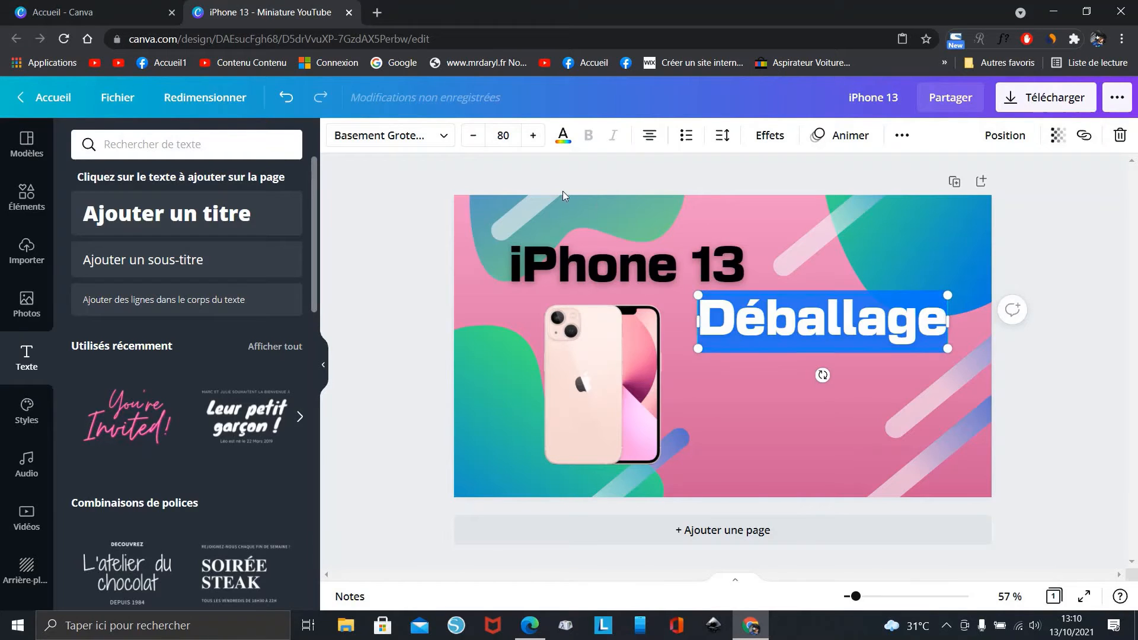
pyautogui.click(480, 135)
pyautogui.click(480, 135)
pyautogui.click(480, 134)
pyautogui.click(480, 134)
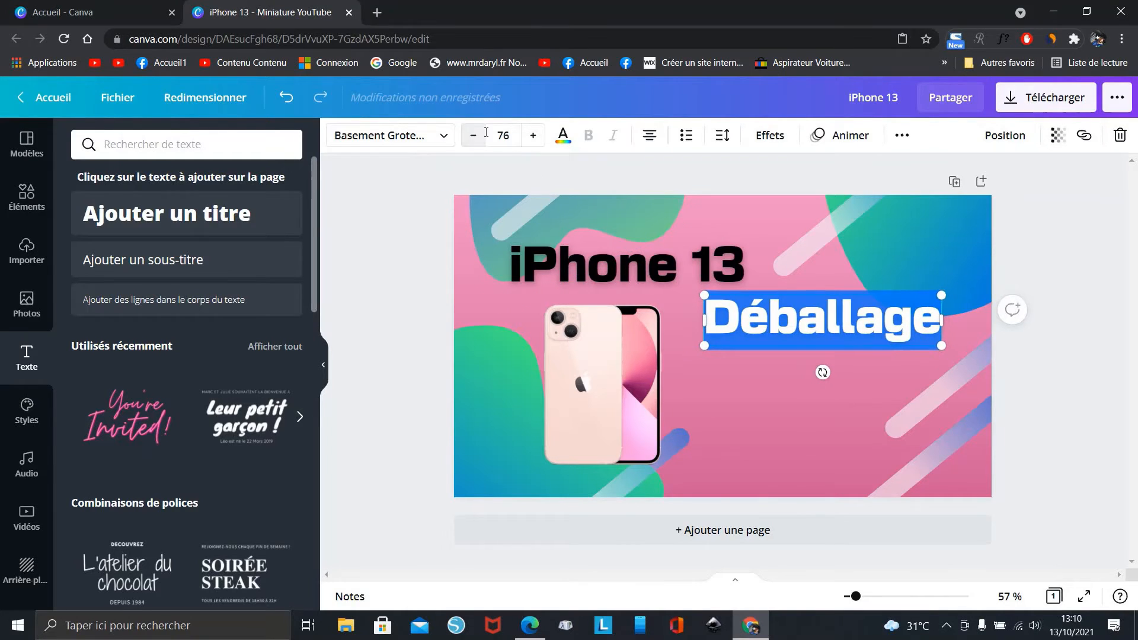
pyautogui.click(493, 133)
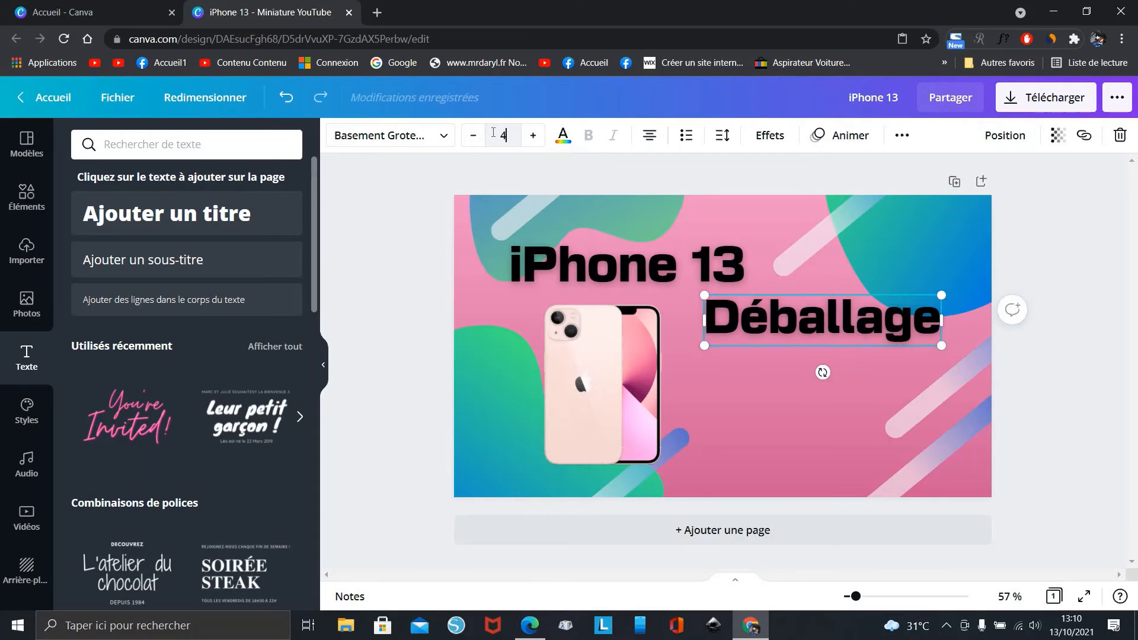
pyautogui.press('Return')
pyautogui.click(493, 133)
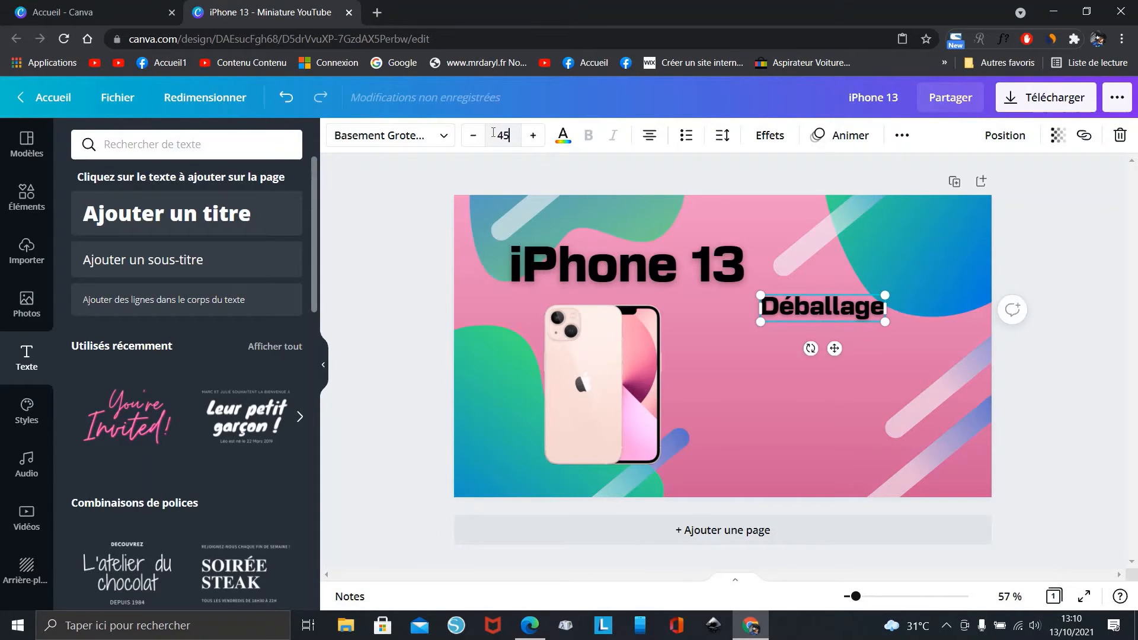
pyautogui.write('45')
pyautogui.press('Return')
pyautogui.click(493, 133)
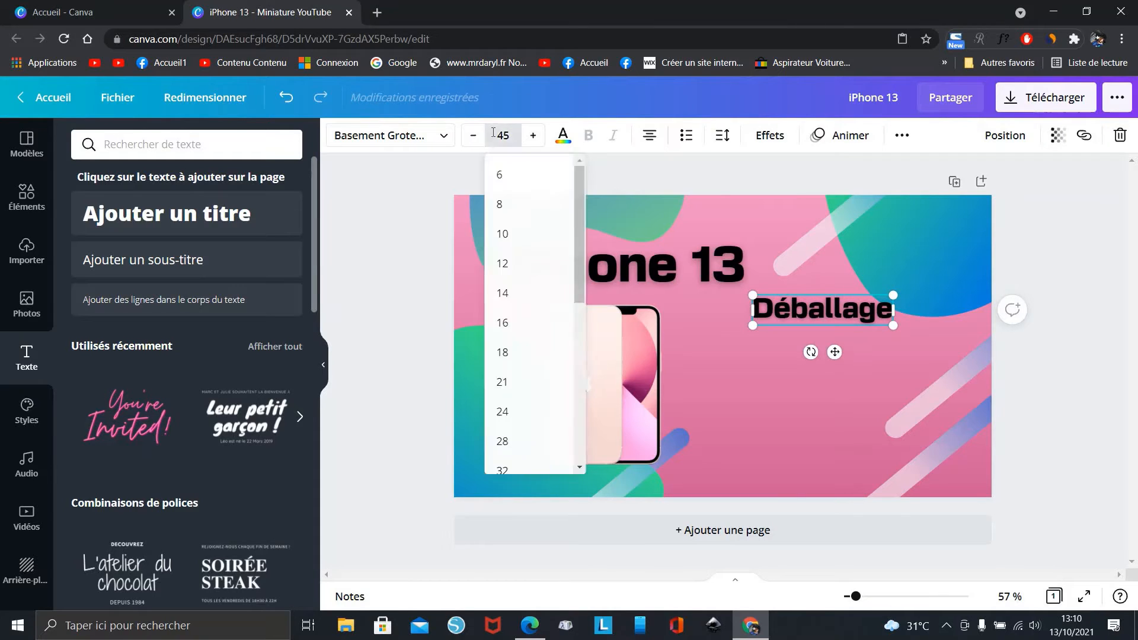
pyautogui.write('50')
pyautogui.press('Return')
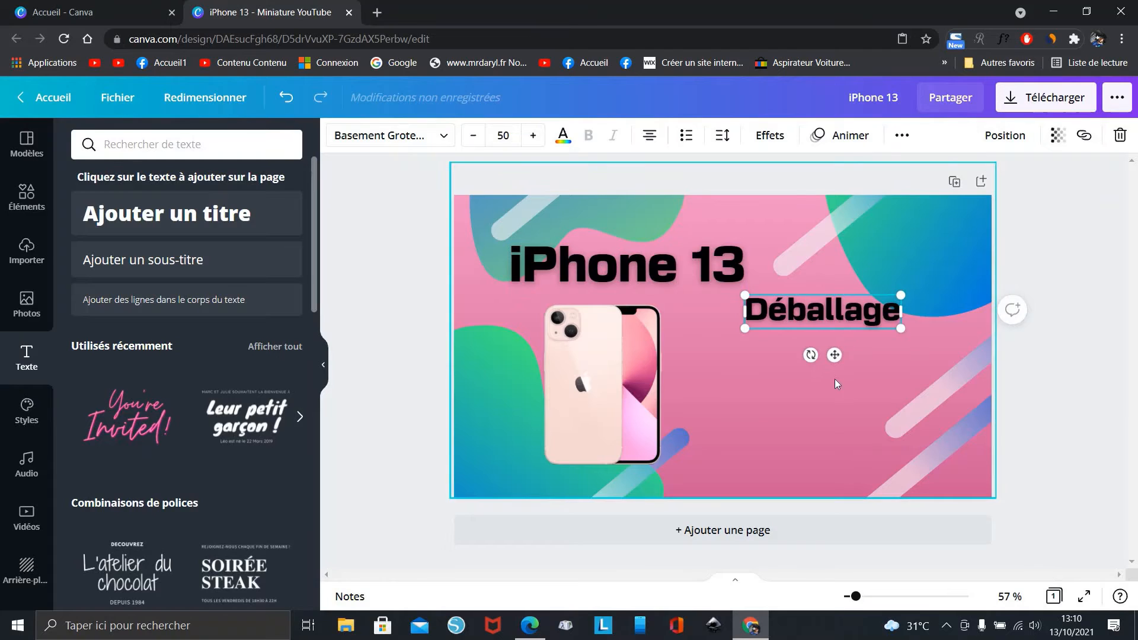
pyautogui.moveTo(834, 355); pyautogui.dragTo(834, 369)
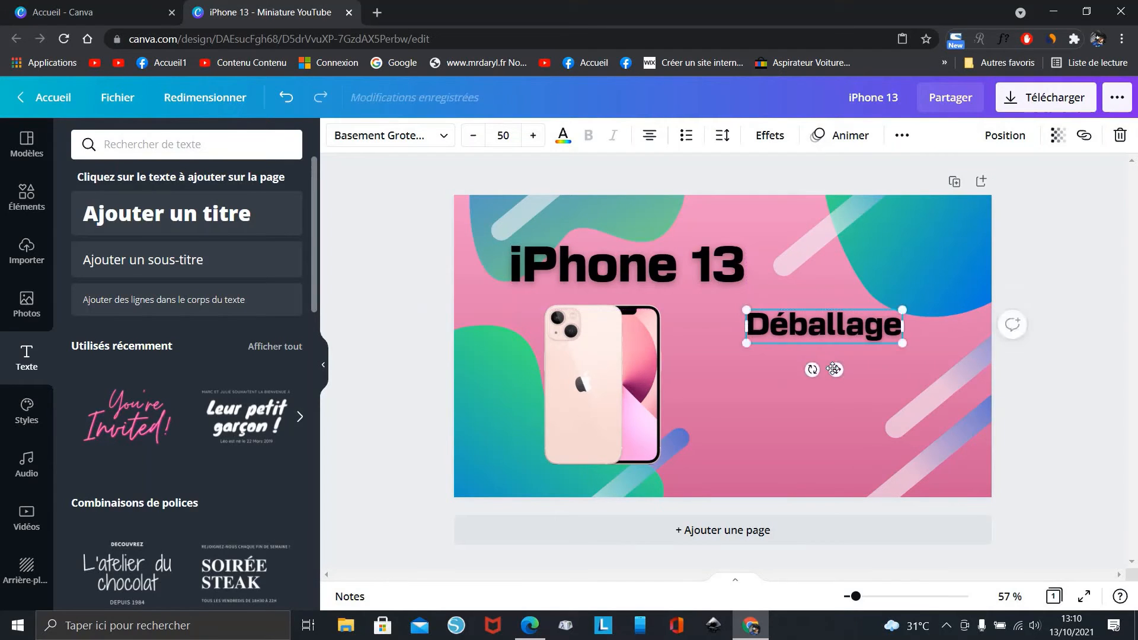
# Copy and paste the "Déballage" title, and place the copy directly below the original
pyautogui.rightClick(809, 321)
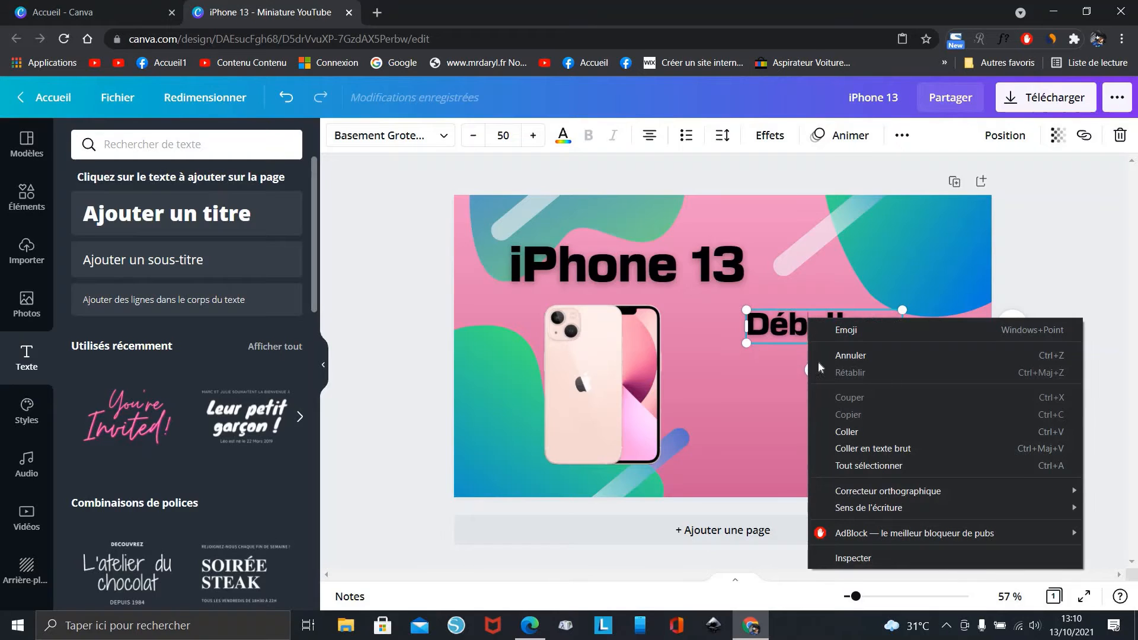
pyautogui.click(773, 350)
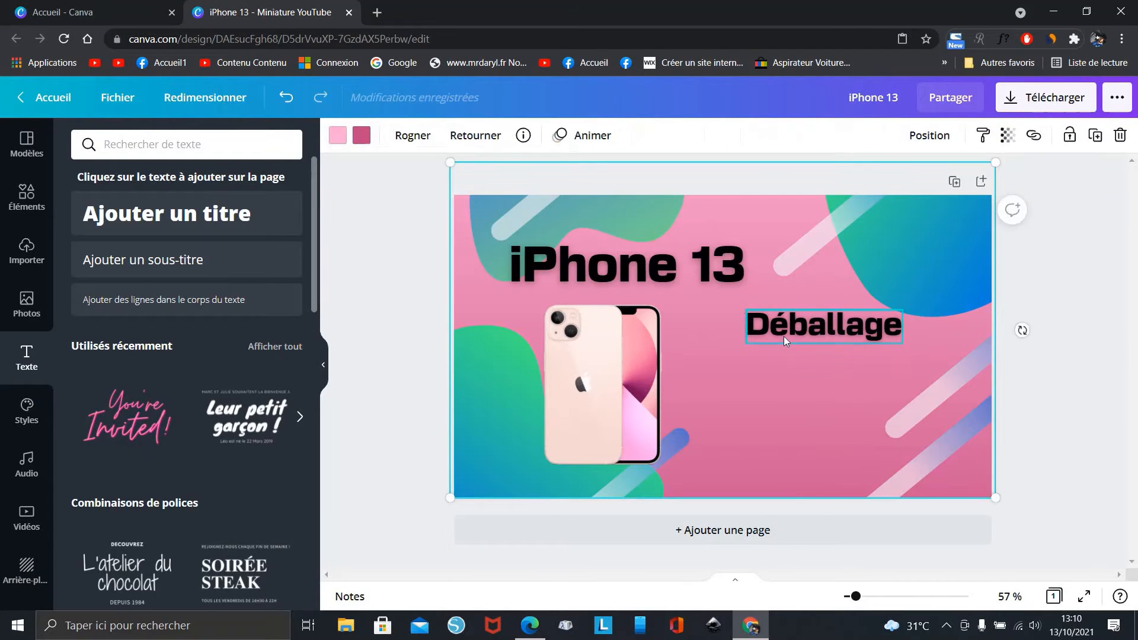
pyautogui.rightClick(783, 336)
pyautogui.click(830, 326)
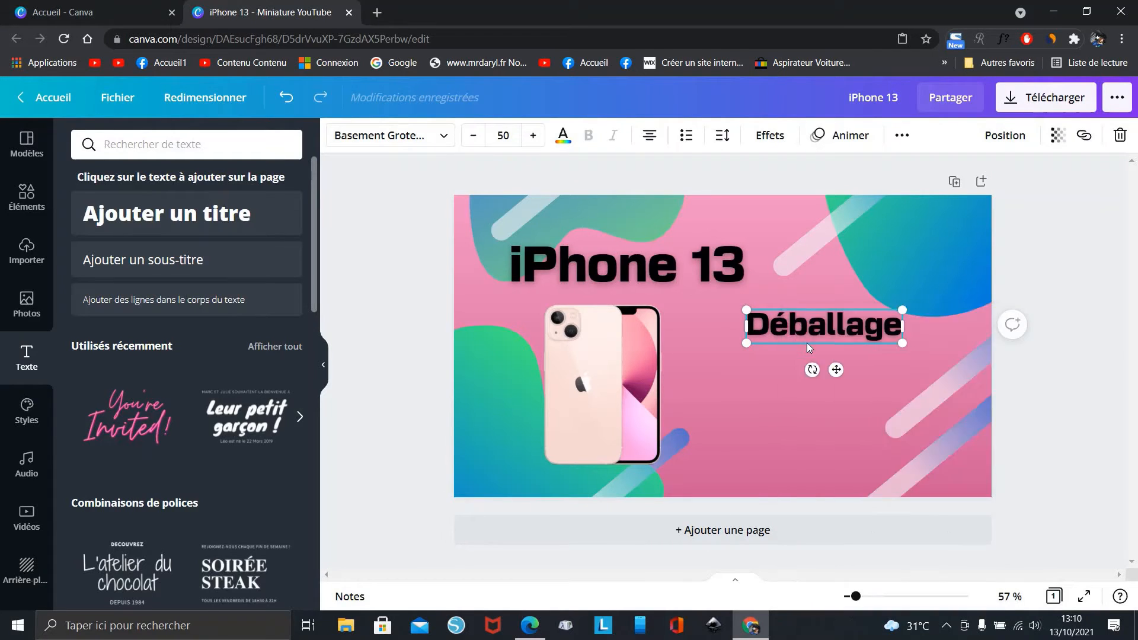
pyautogui.rightClick(789, 308)
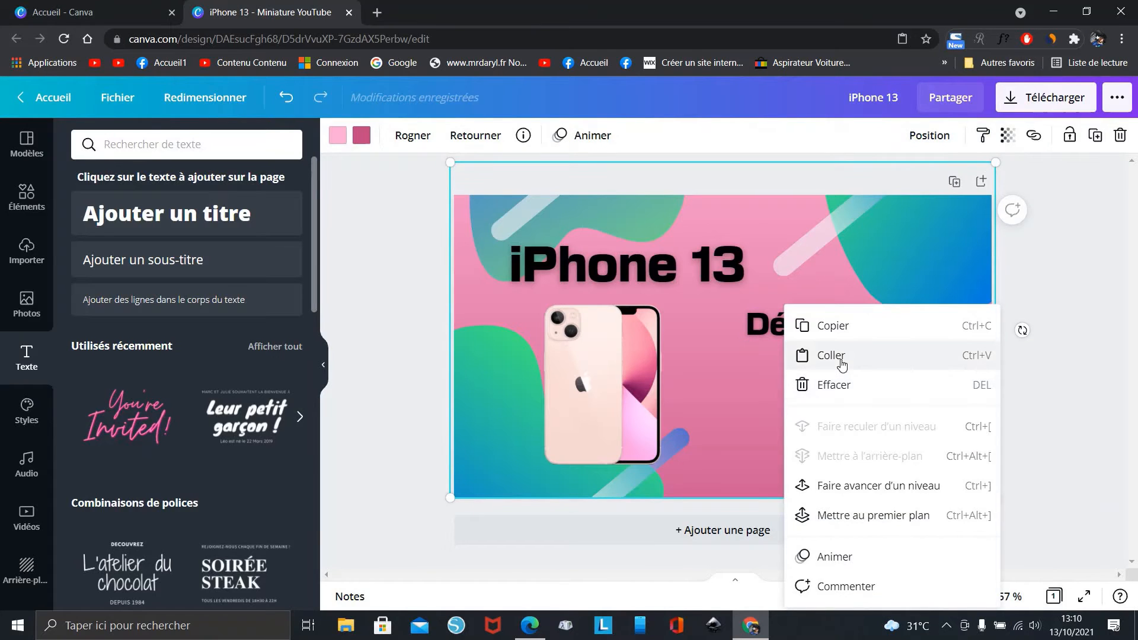
pyautogui.click(839, 358)
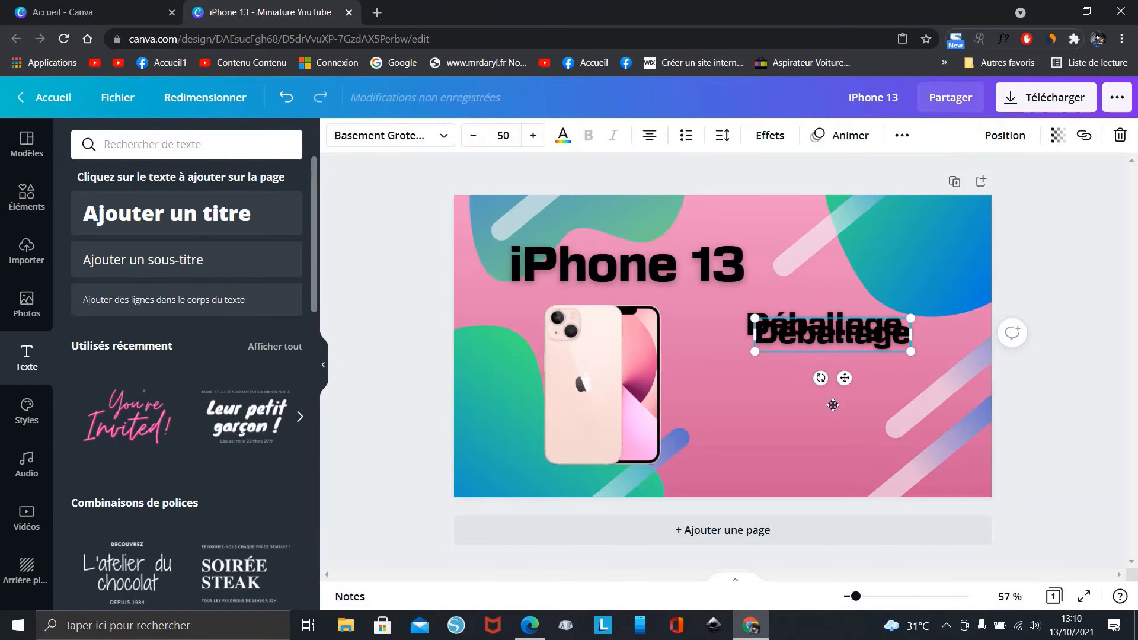
pyautogui.moveTo(808, 338); pyautogui.dragTo(800, 360)
# Replace the lower "Déballage" copy's text with "Prise en main"
pyautogui.doubleClick(800, 358)
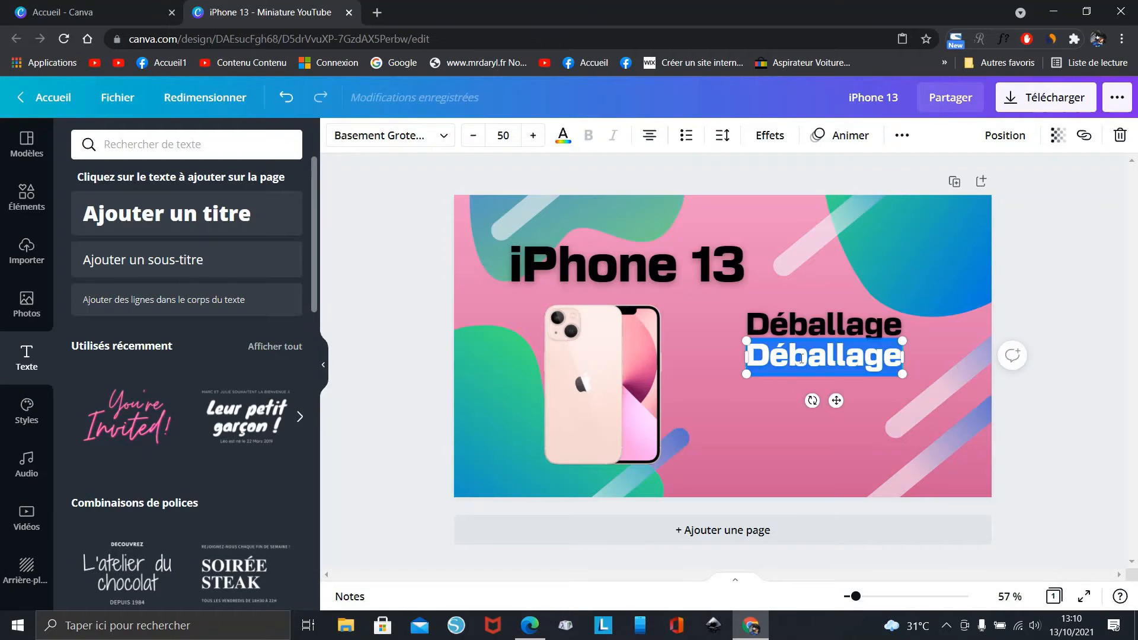
pyautogui.press('capslock')
pyautogui.write('P')
pyautogui.press('capslock')
pyautogui.write('r')
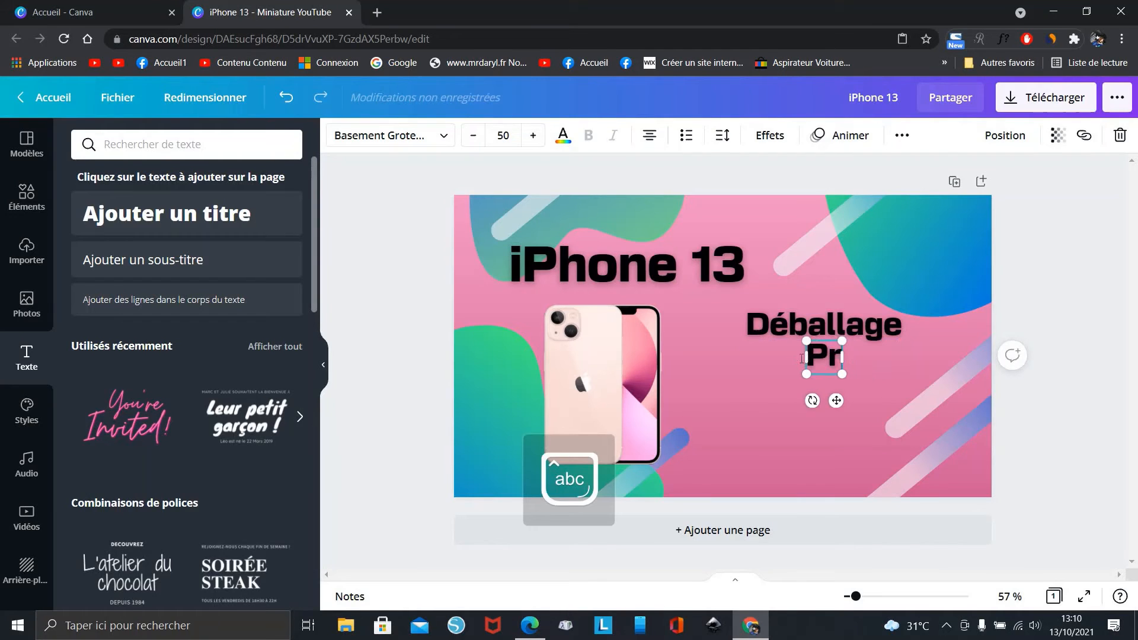
pyautogui.write('ise en ma')
pyautogui.press('BackSpace')
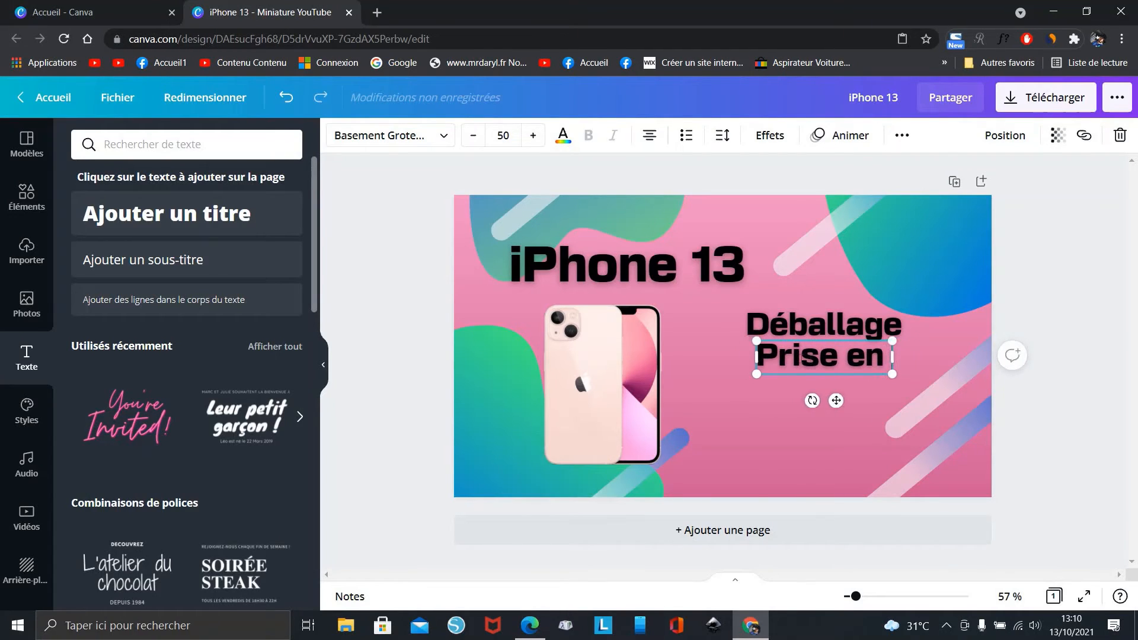
pyautogui.write('mani')
pyautogui.press('BackSpace')
pyautogui.press('BackSpace')
pyautogui.write('in')
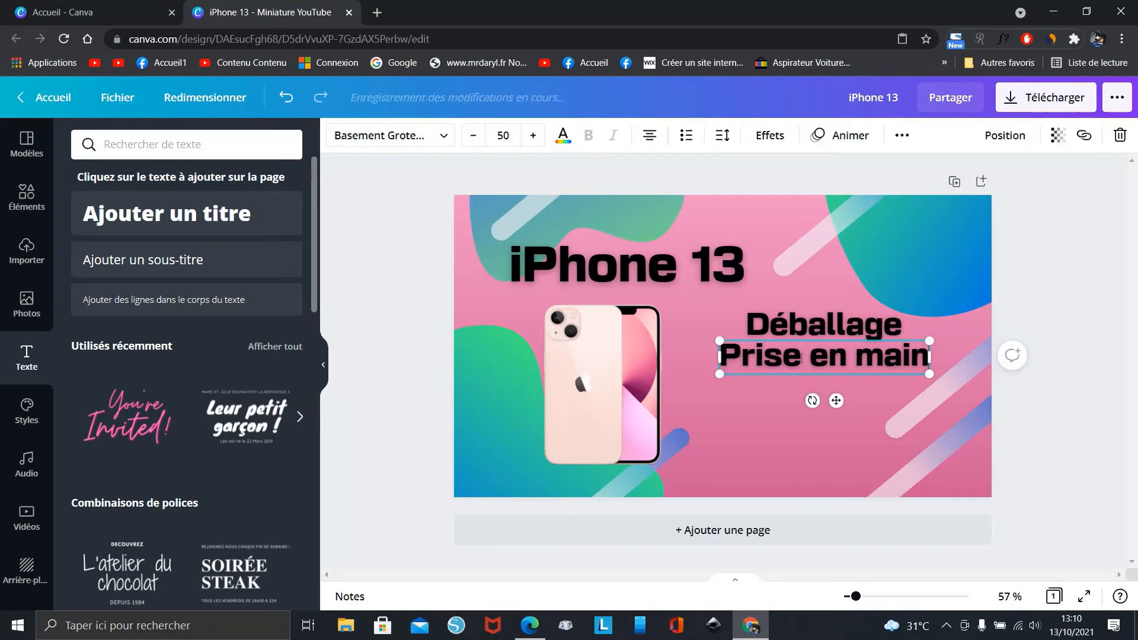
pyautogui.click(848, 385)
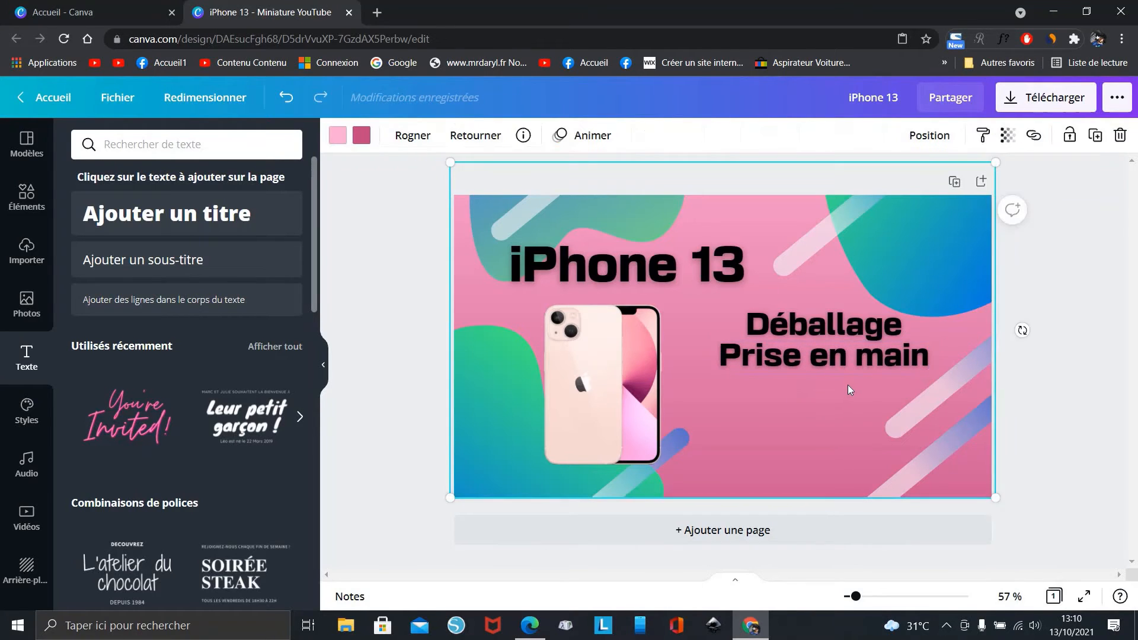
# Copy and paste the "Prise en main" text, and place the copy directly below it
pyautogui.click(848, 368)
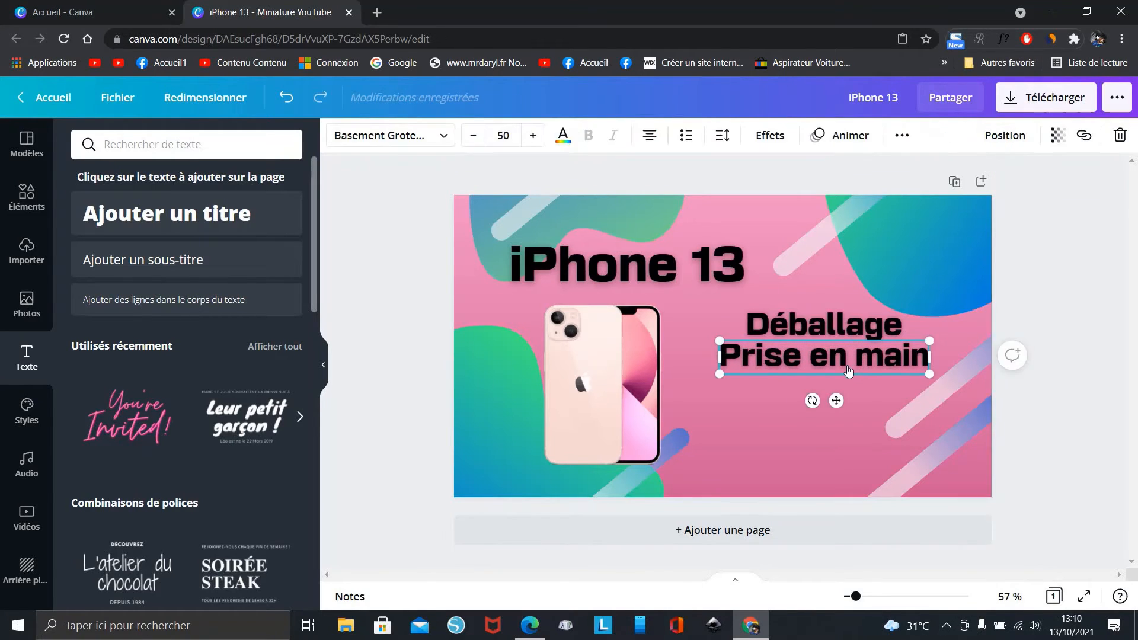
pyautogui.rightClick(848, 365)
pyautogui.click(900, 335)
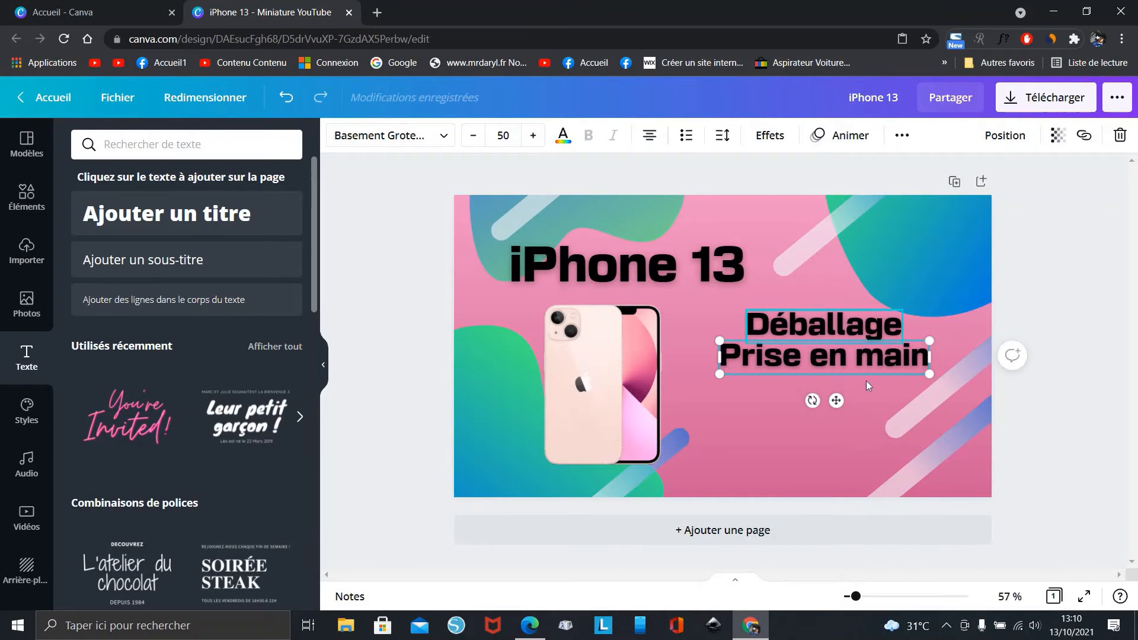
pyautogui.click(859, 390)
pyautogui.rightClick(859, 391)
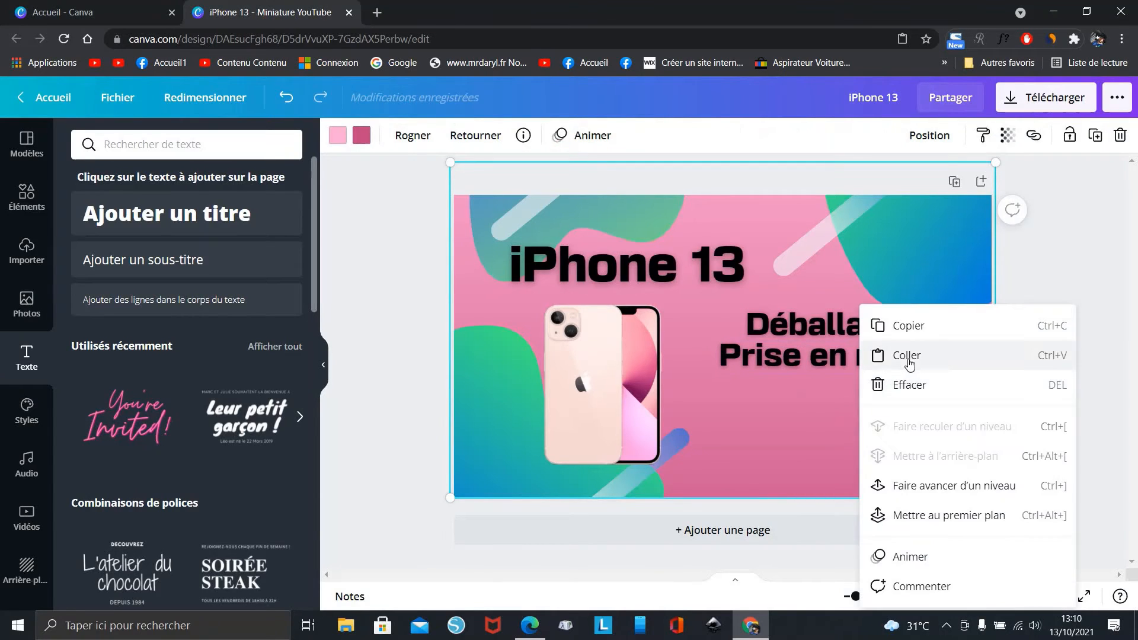
pyautogui.click(906, 357)
pyautogui.moveTo(840, 419); pyautogui.dragTo(837, 444)
# Replace the lowest text copy with "Avis" and centre it under "Prise en main"
pyautogui.doubleClick(832, 384)
pyautogui.press('capslock')
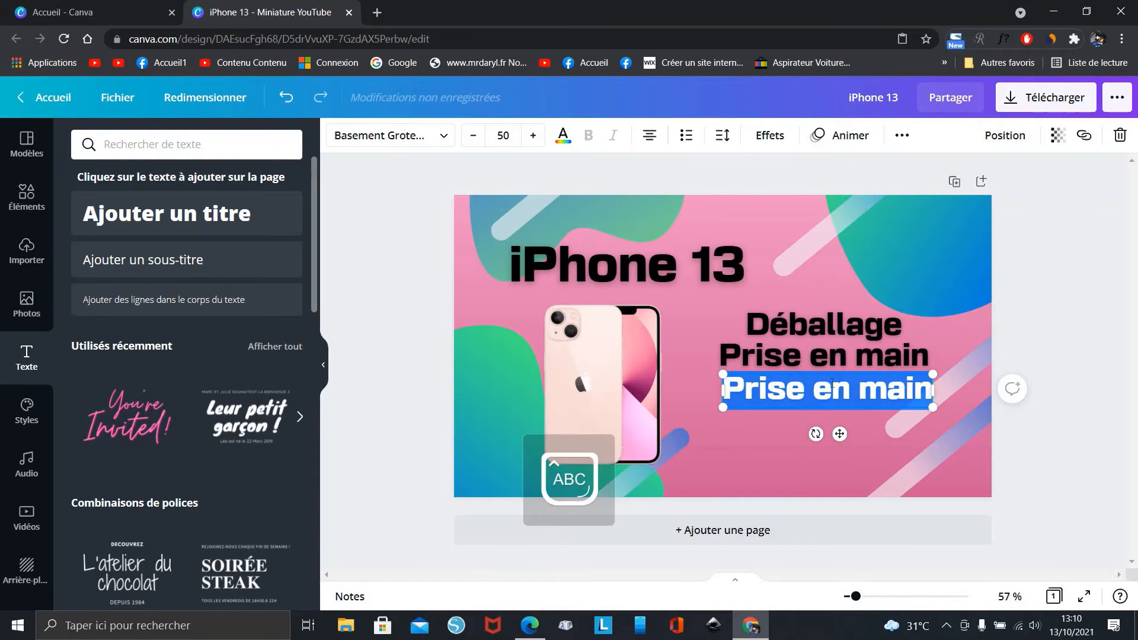
pyautogui.write('A')
pyautogui.press('capslock')
pyautogui.write('vis')
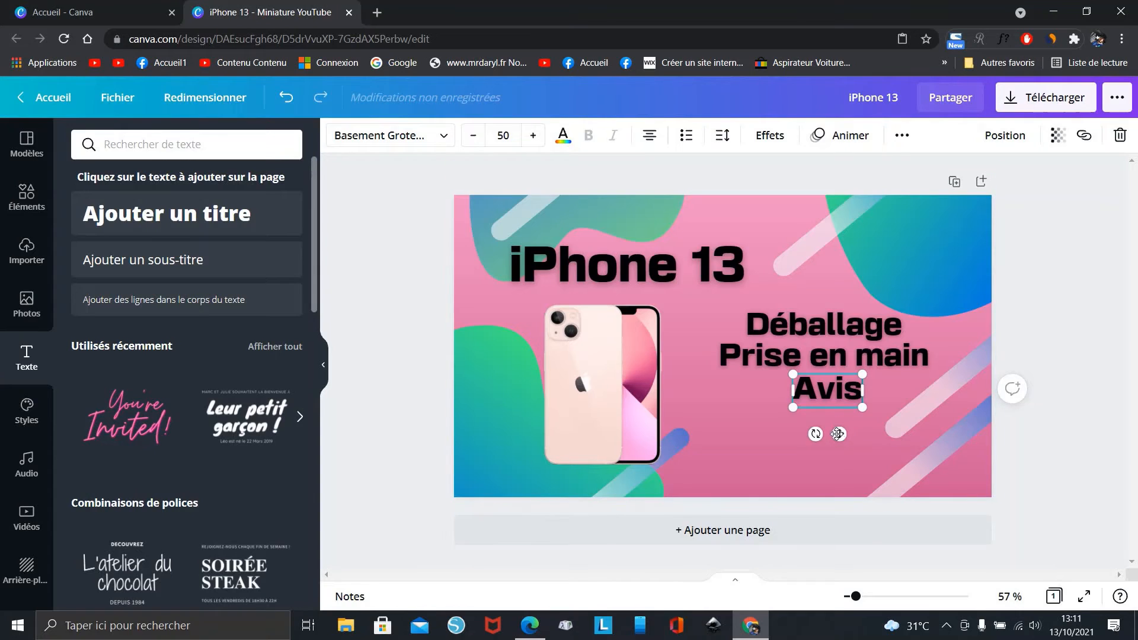
pyautogui.moveTo(837, 433); pyautogui.dragTo(833, 434)
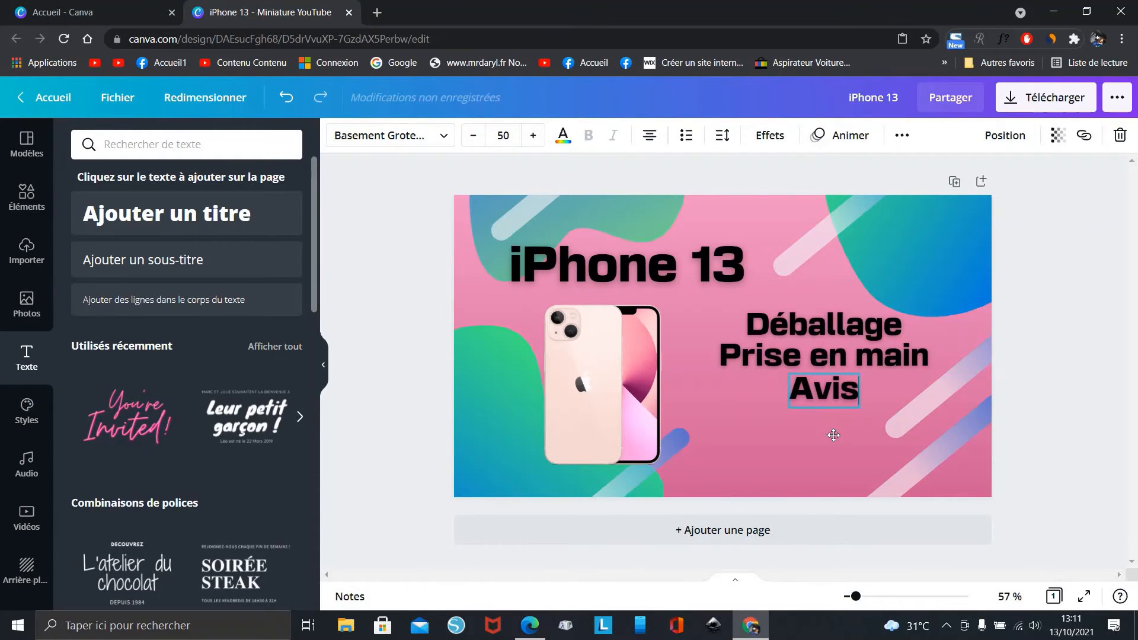
pyautogui.click(1108, 264)
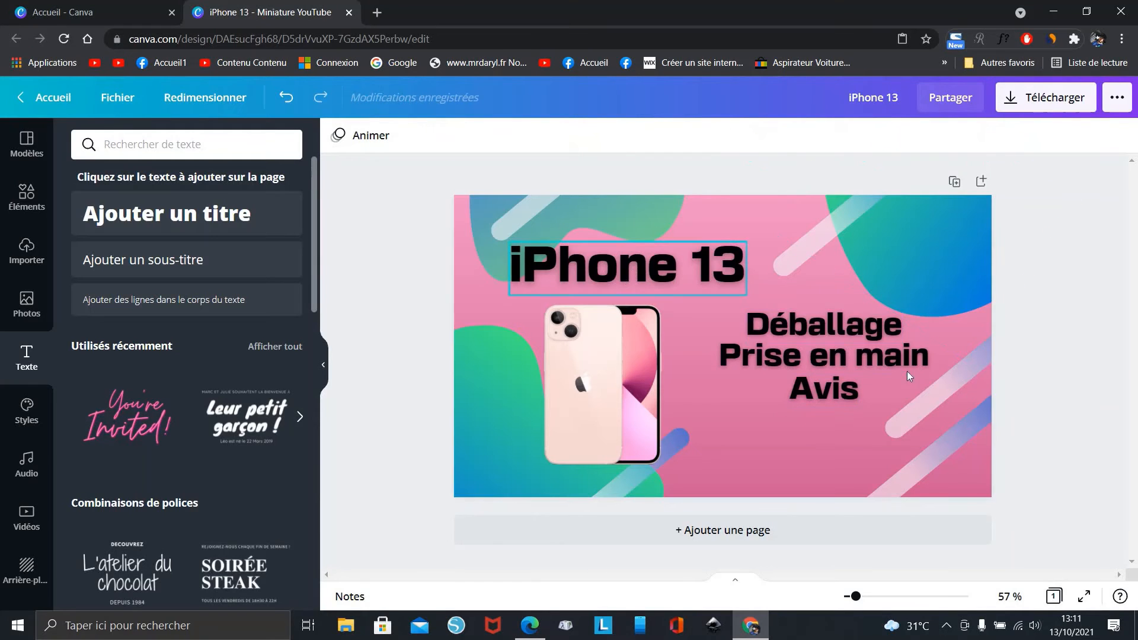
# Search the elements library for "surpris" and browse the results for a surprised person
pyautogui.click(664, 356)
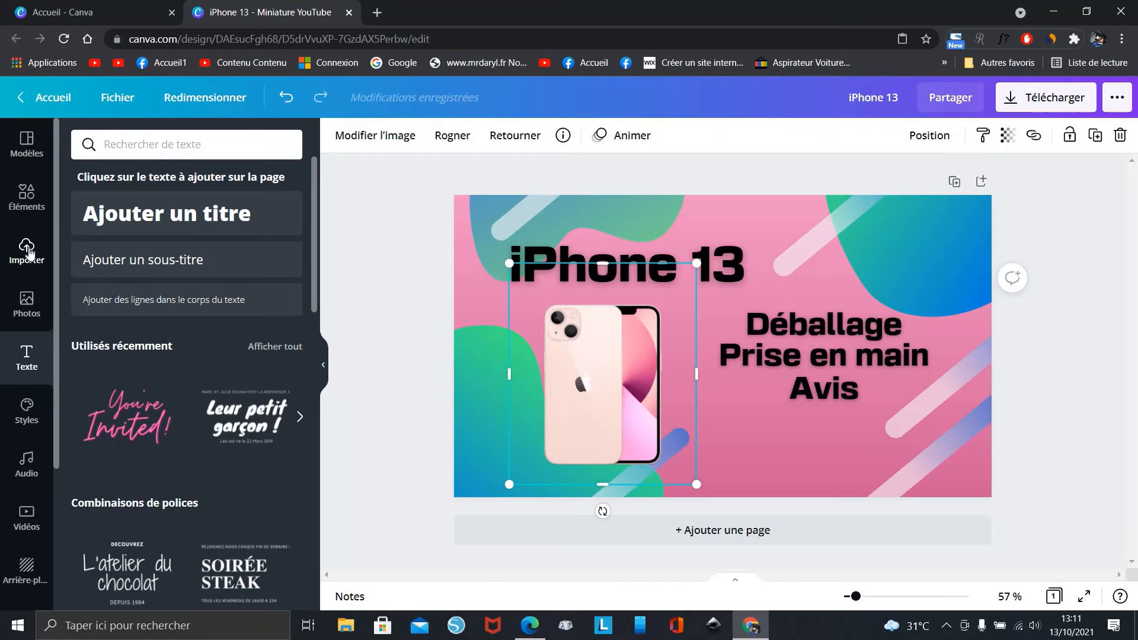
pyautogui.click(27, 194)
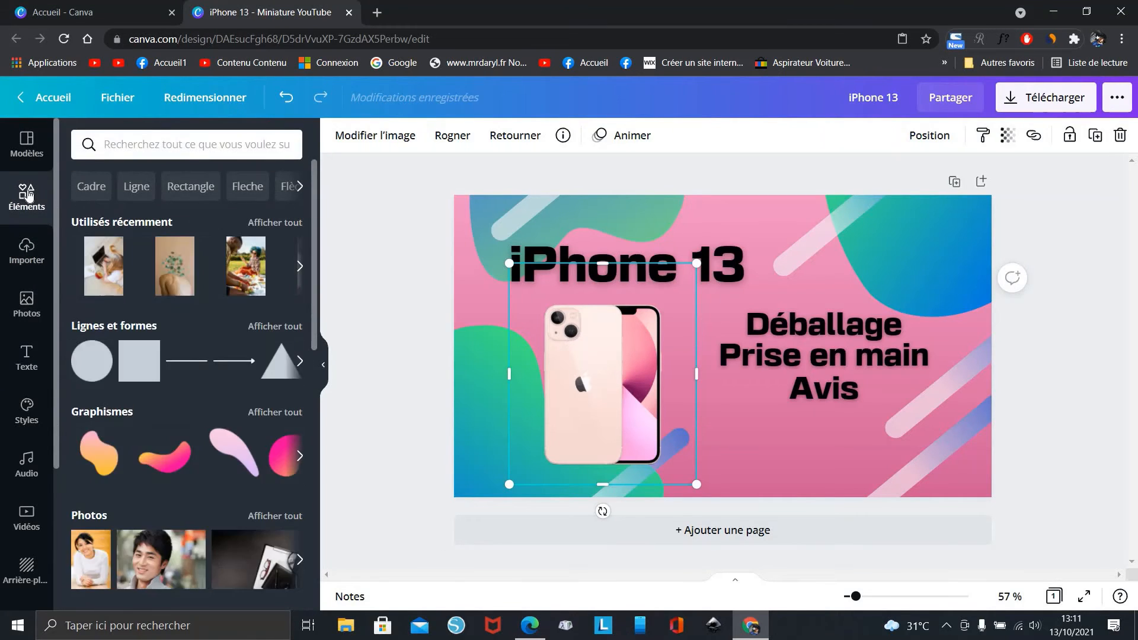
pyautogui.click(154, 148)
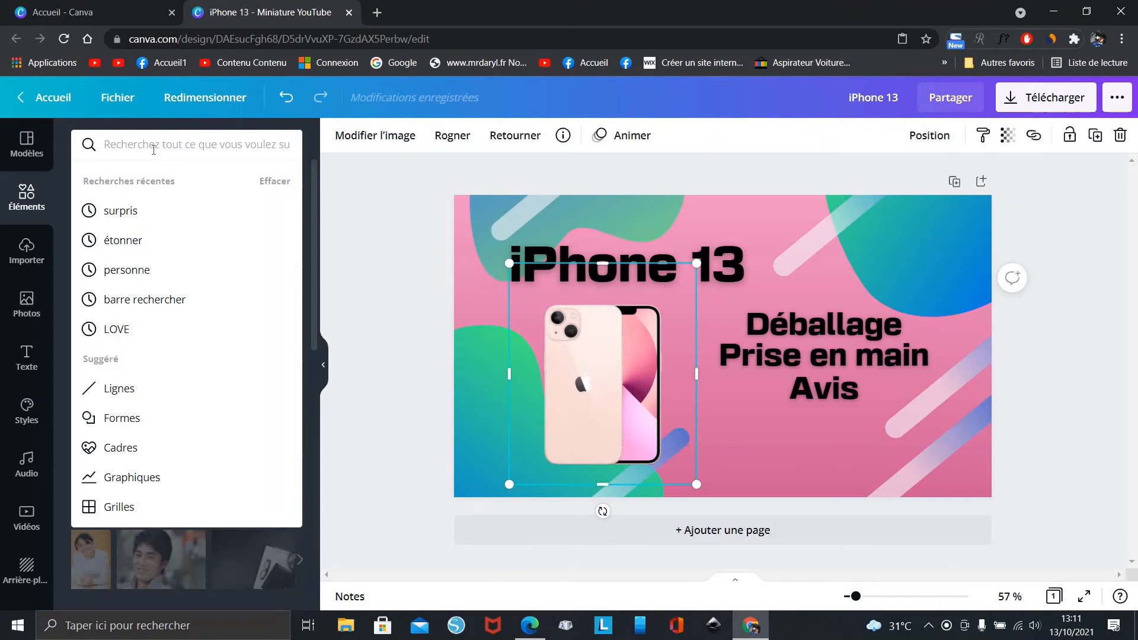
pyautogui.write('surpris')
pyautogui.press('Return')
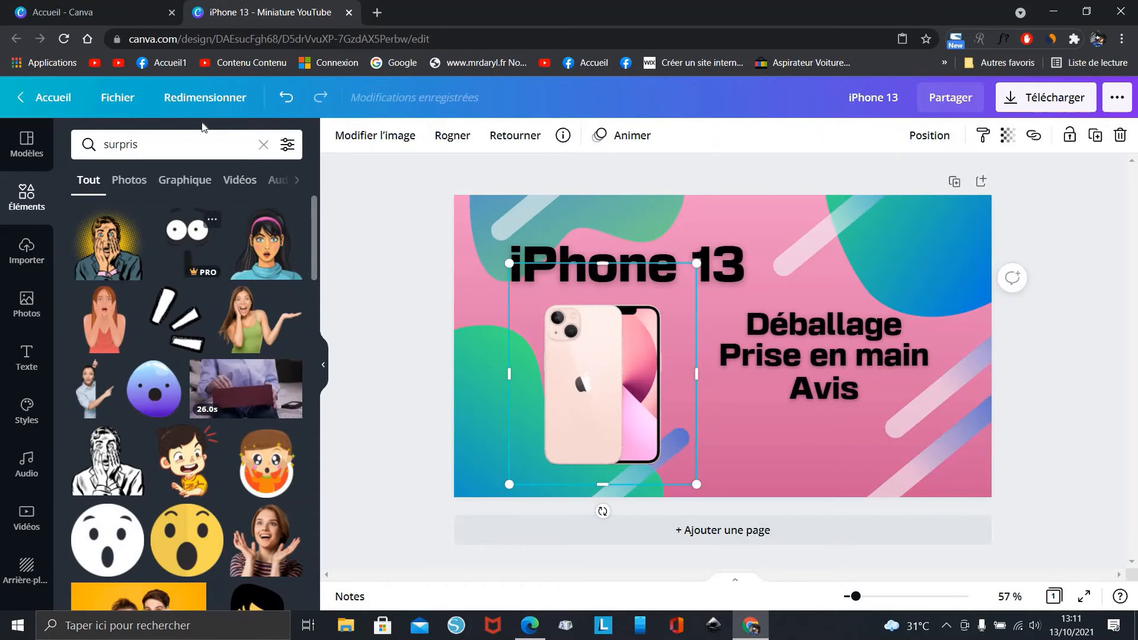
pyautogui.click(194, 141)
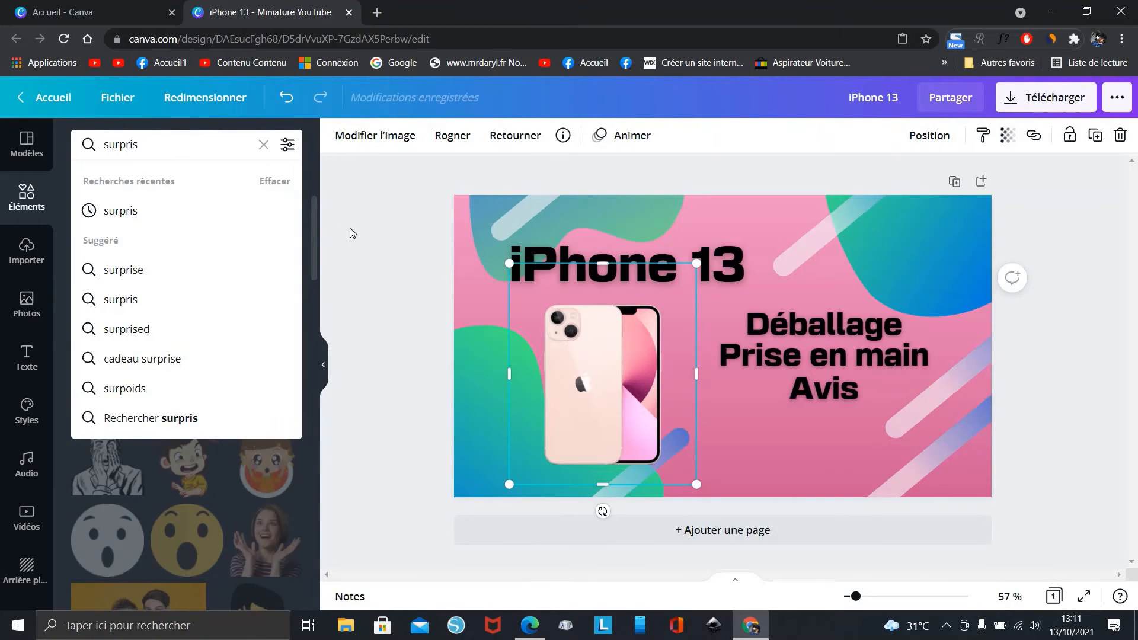
pyautogui.moveTo(315, 222); pyautogui.dragTo(313, 362)
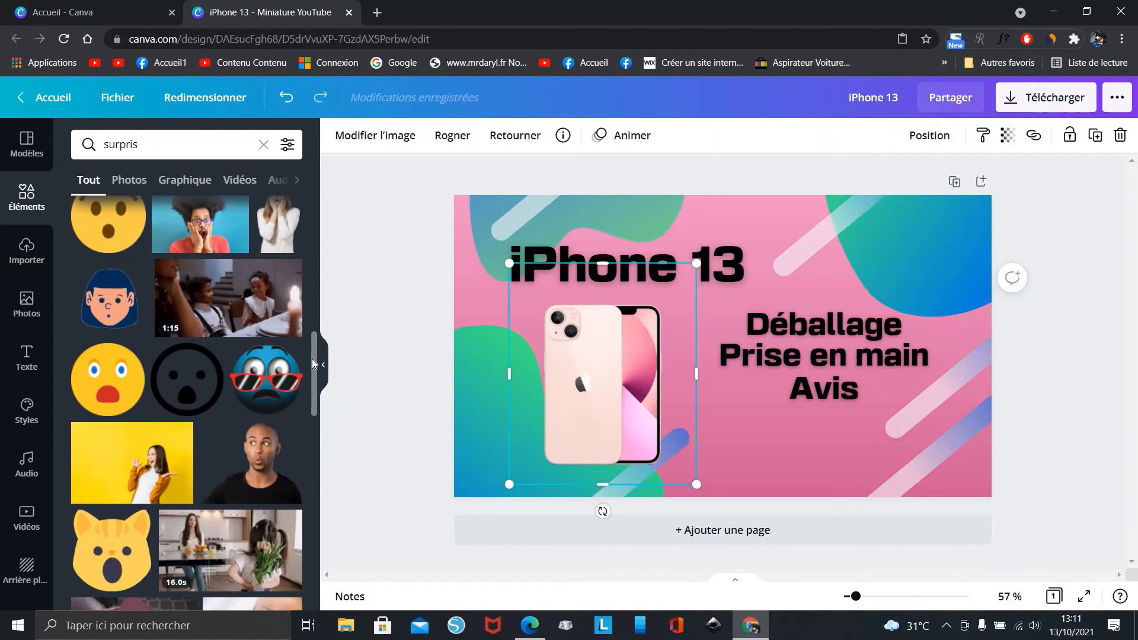
# Add the cut-out photo of the surprised man in a black T-shirt, scaled down at the thumbnail's lower edge beside the phone
pyautogui.click(261, 458)
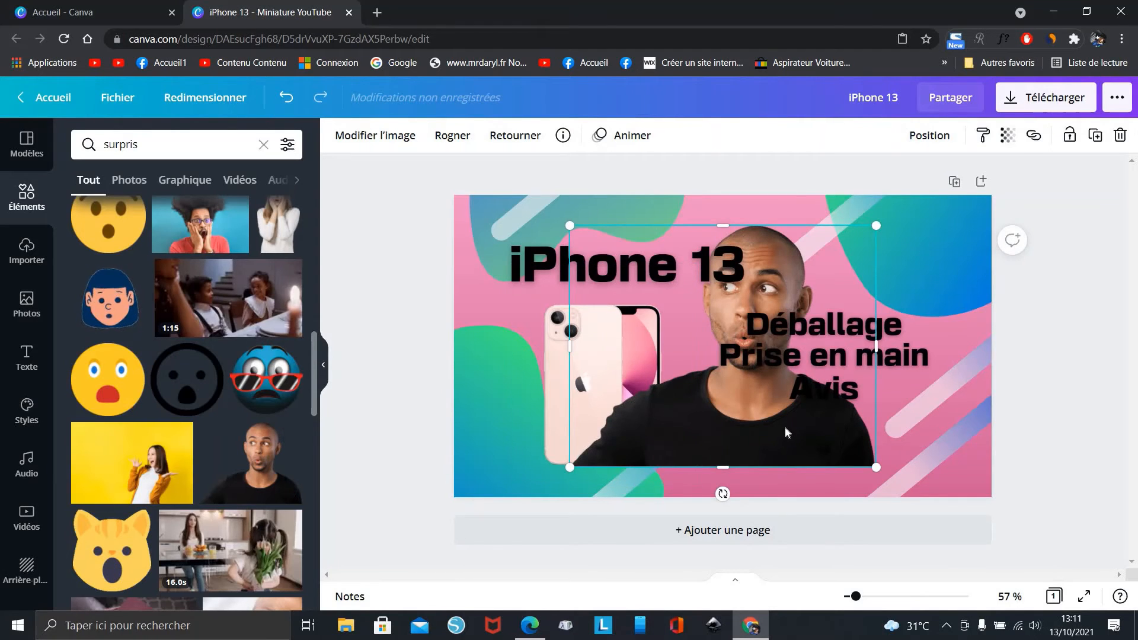
pyautogui.moveTo(876, 226); pyautogui.dragTo(820, 269)
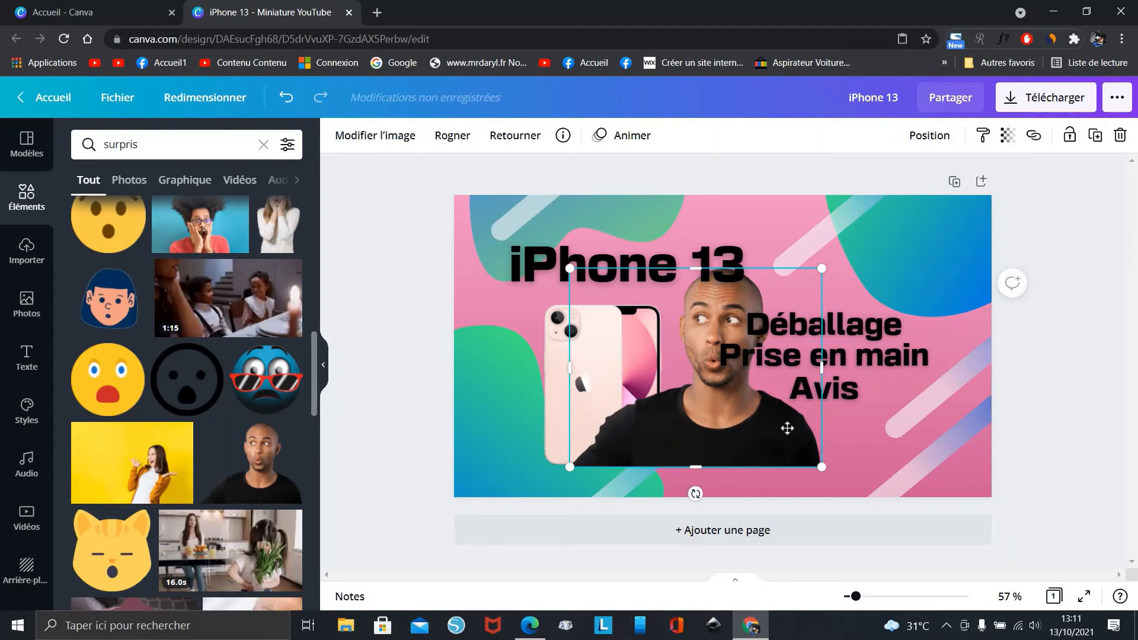
pyautogui.moveTo(696, 410); pyautogui.dragTo(754, 506)
# Raise "Déballage" and "Prise en main" on the thumbnail, and place "Avis" beneath them to the right of the man's head
pyautogui.click(834, 326)
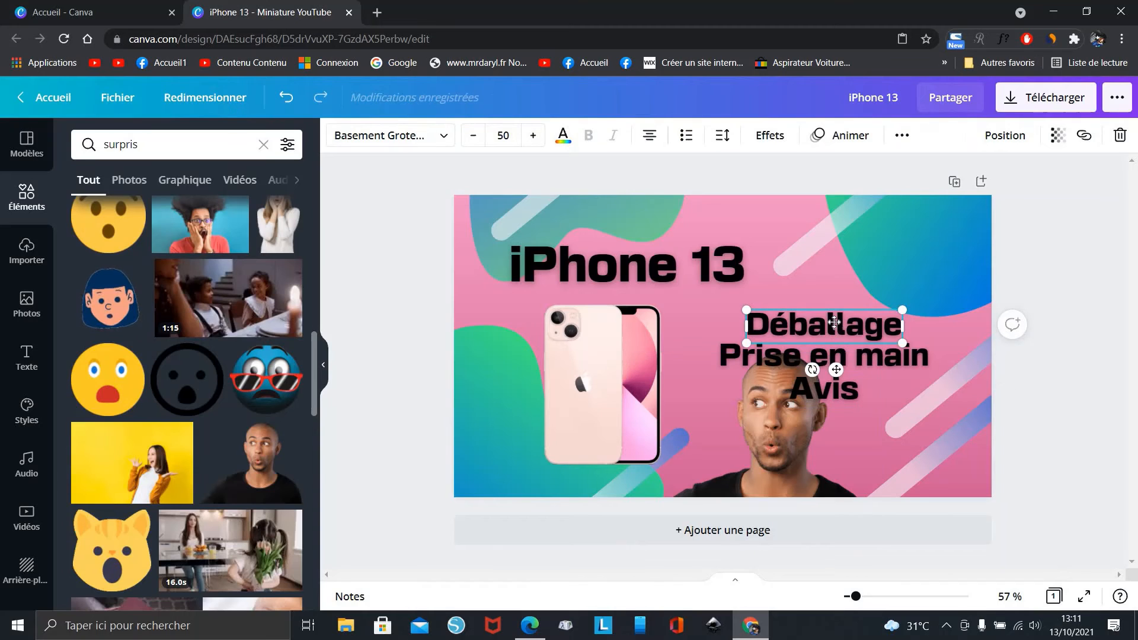
pyautogui.moveTo(835, 326); pyautogui.dragTo(833, 308)
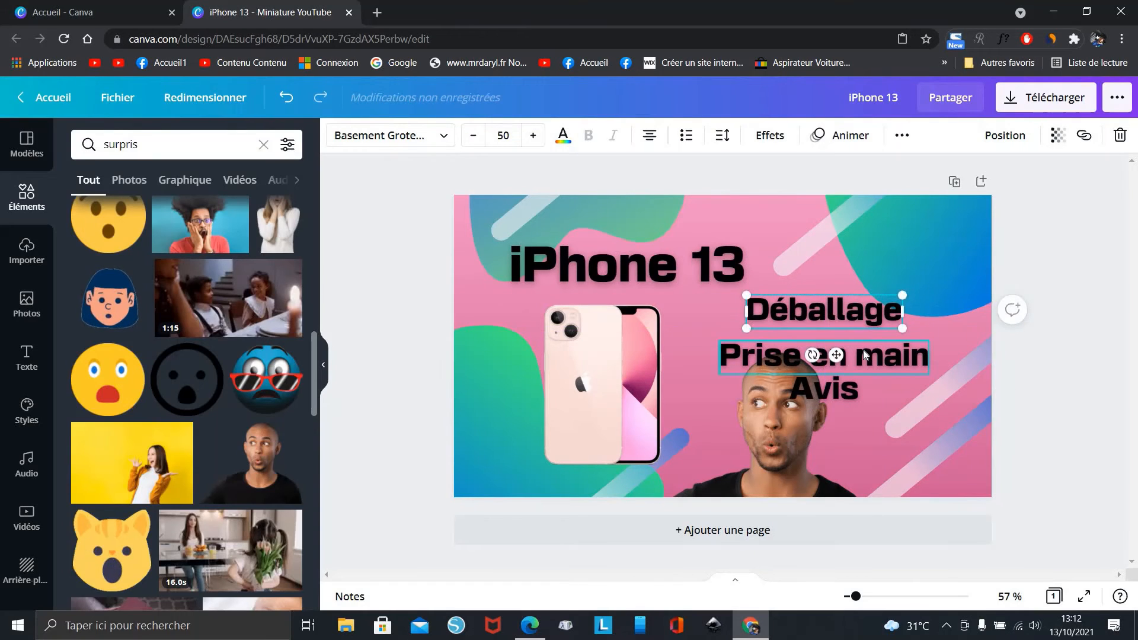
pyautogui.click(863, 351)
pyautogui.moveTo(864, 354); pyautogui.dragTo(864, 333)
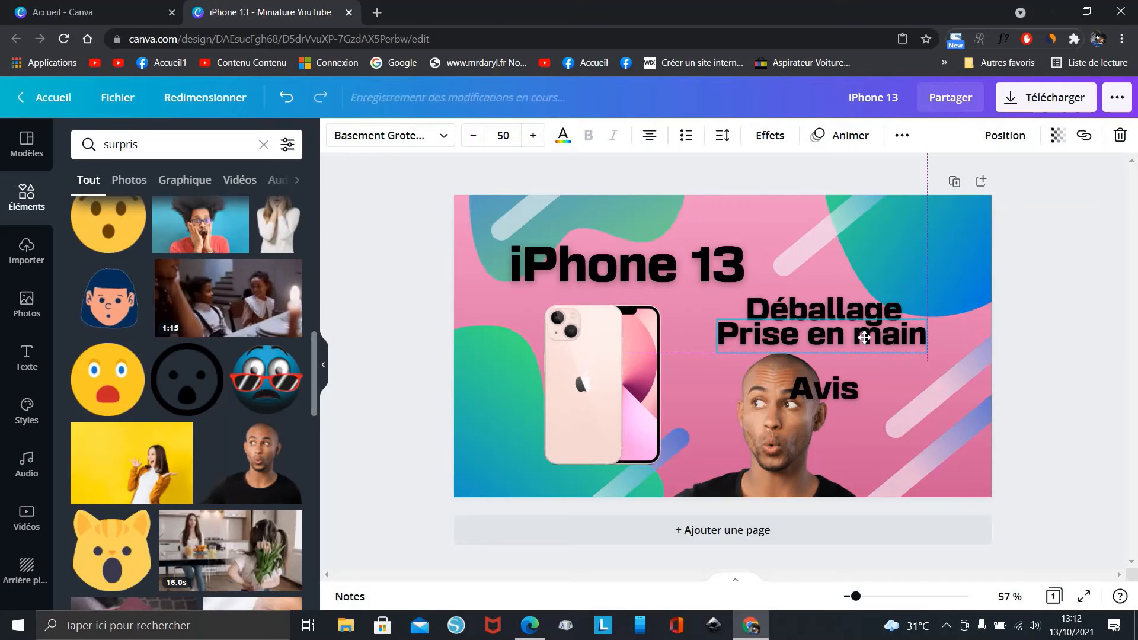
pyautogui.moveTo(845, 390); pyautogui.dragTo(884, 372)
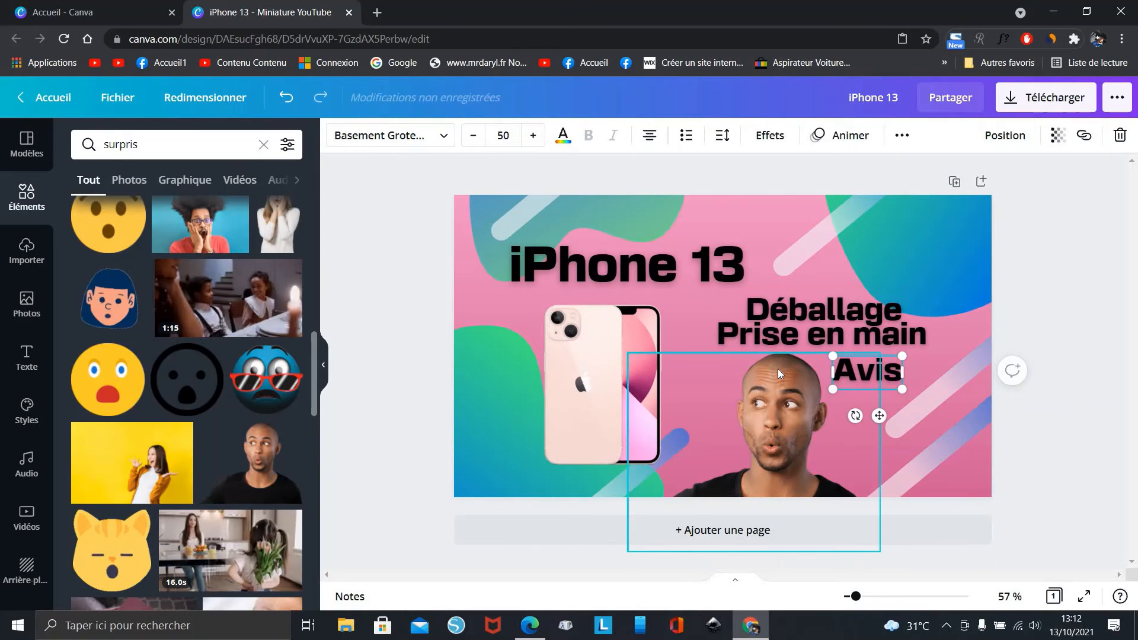
# Scale the man's photo down slightly, and lower "Avis" to space it evenly below "Prise en main"
pyautogui.click(777, 369)
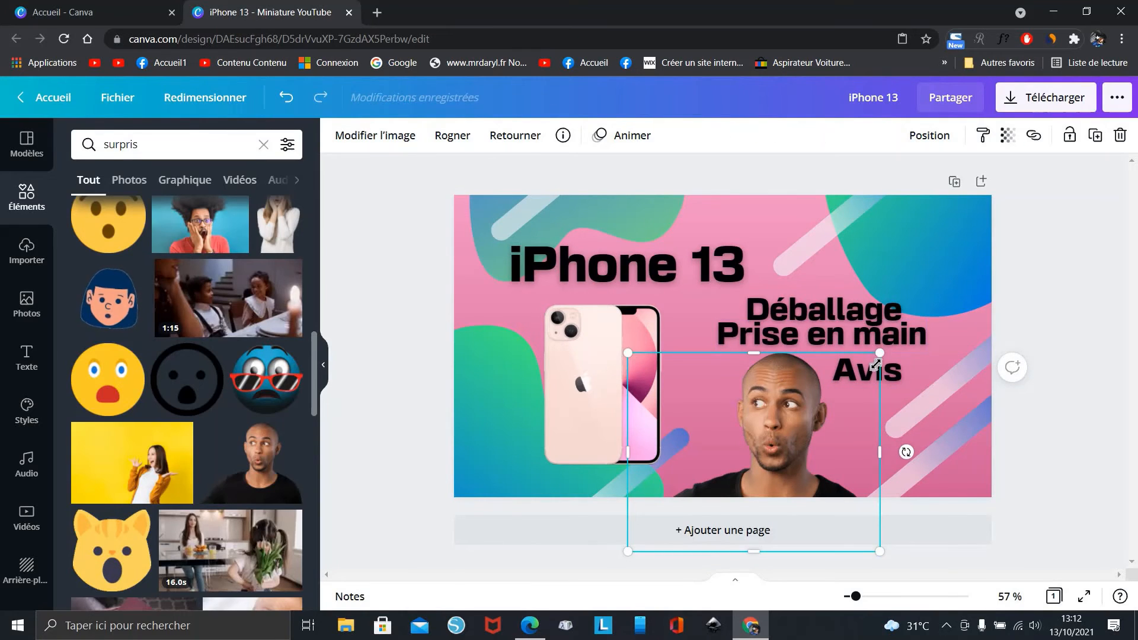
pyautogui.moveTo(873, 350)
pyautogui.mouseDown()
pyautogui.moveTo(855, 374)
pyautogui.moveTo(855, 346)
pyautogui.mouseUp()
pyautogui.click(880, 368)
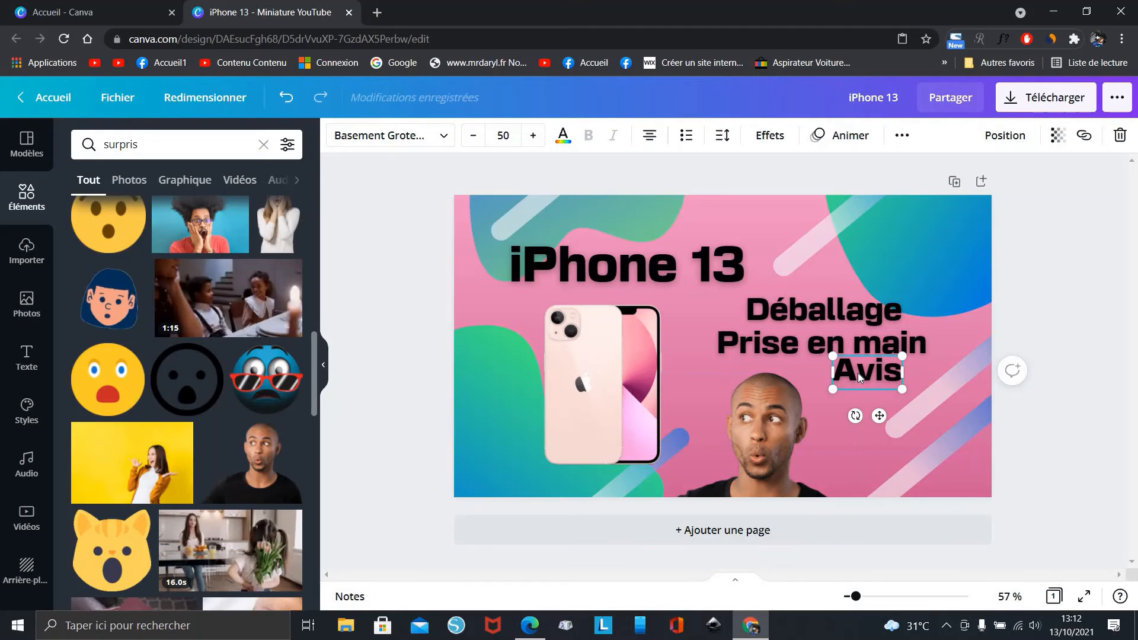
pyautogui.moveTo(857, 373); pyautogui.dragTo(859, 378)
pyautogui.moveTo(858, 375); pyautogui.dragTo(858, 382)
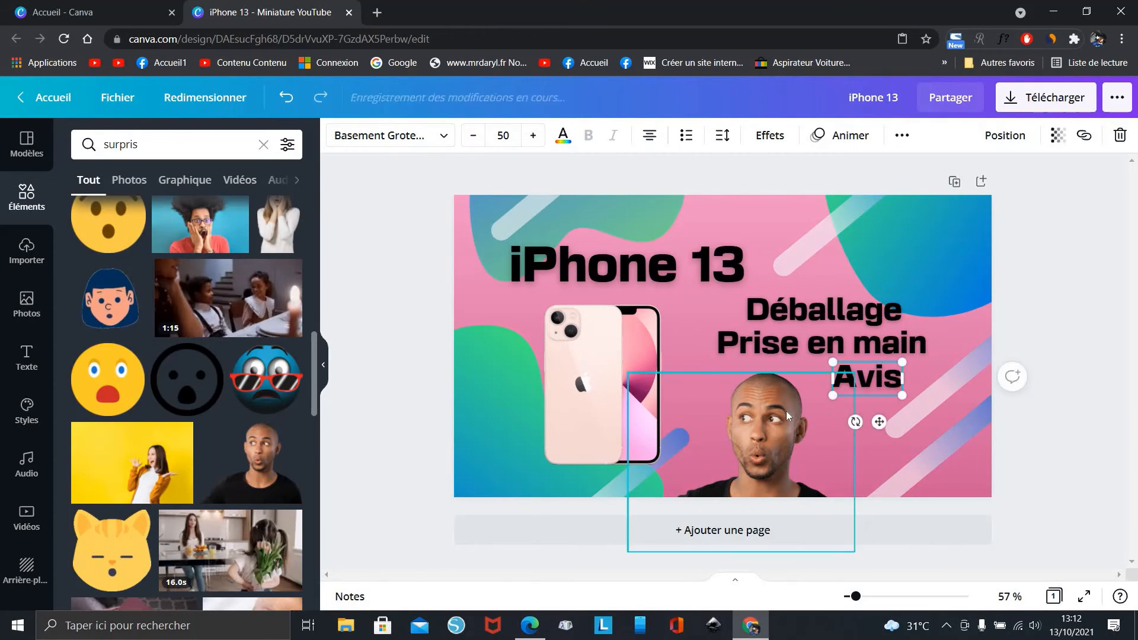
# Move the man's photo slightly right and up so his head sits just under "Prise en main" and beside "Avis"
pyautogui.moveTo(785, 410); pyautogui.dragTo(811, 404)
pyautogui.click(893, 379)
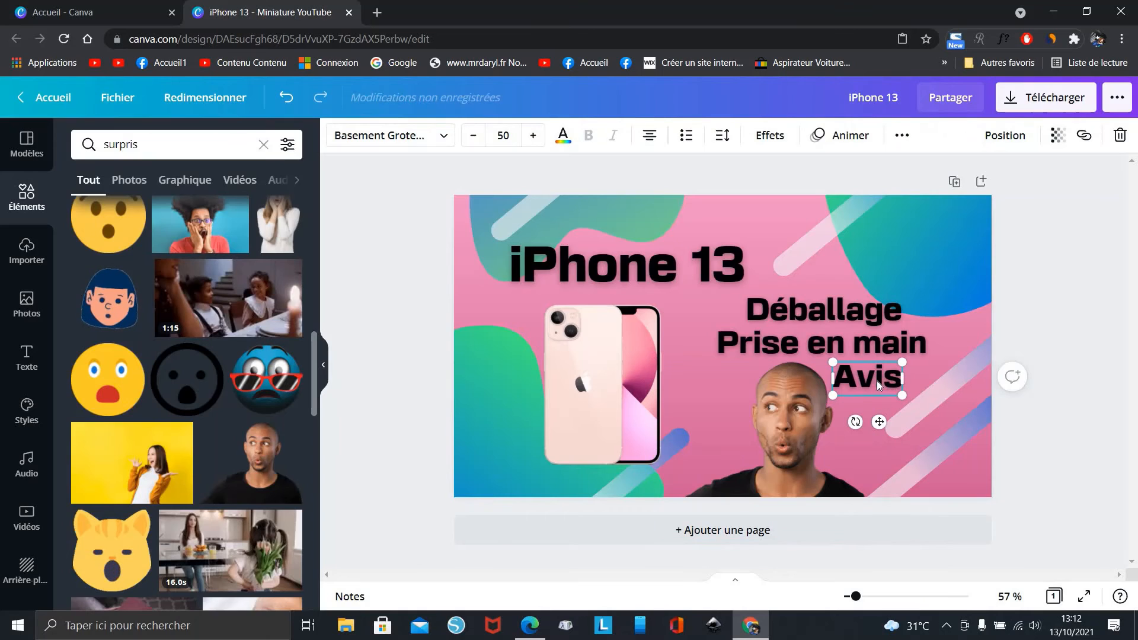
pyautogui.moveTo(874, 372); pyautogui.dragTo(876, 372)
pyautogui.click(829, 315)
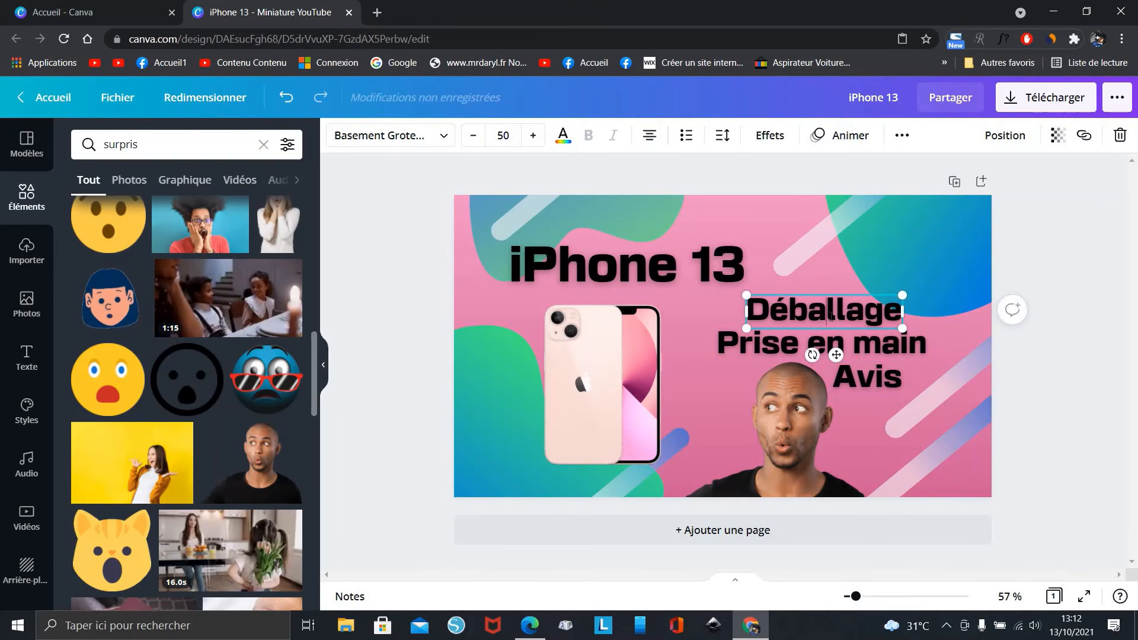
# Enlarge the iPhone image slightly, and shift it up and left beneath the "iPhone 13" title
pyautogui.click(643, 361)
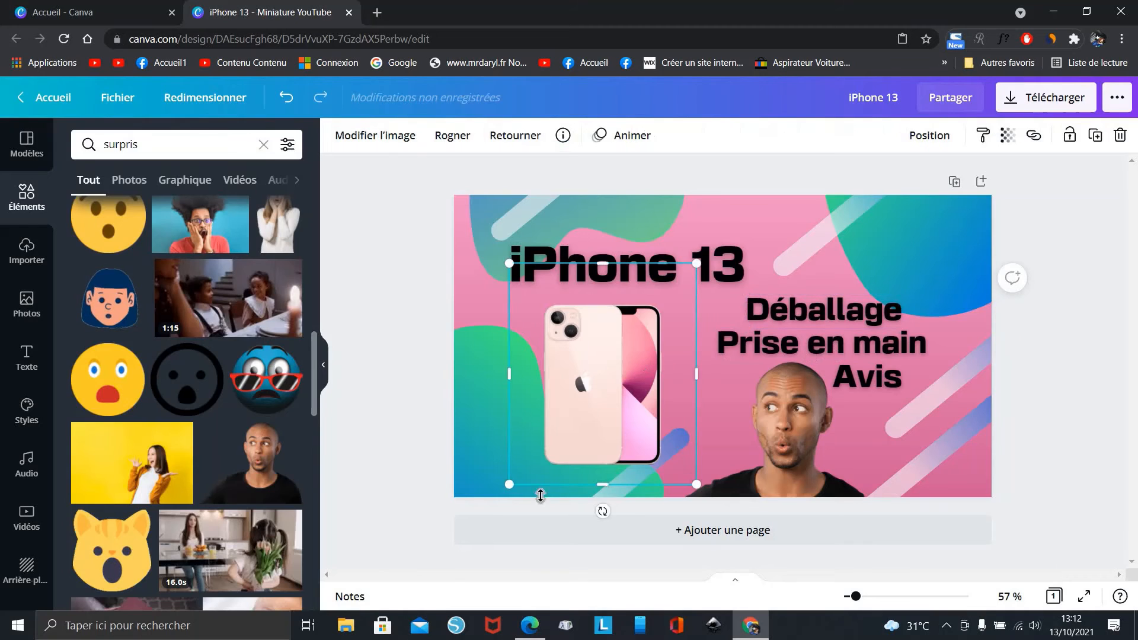
pyautogui.moveTo(507, 485); pyautogui.dragTo(499, 501)
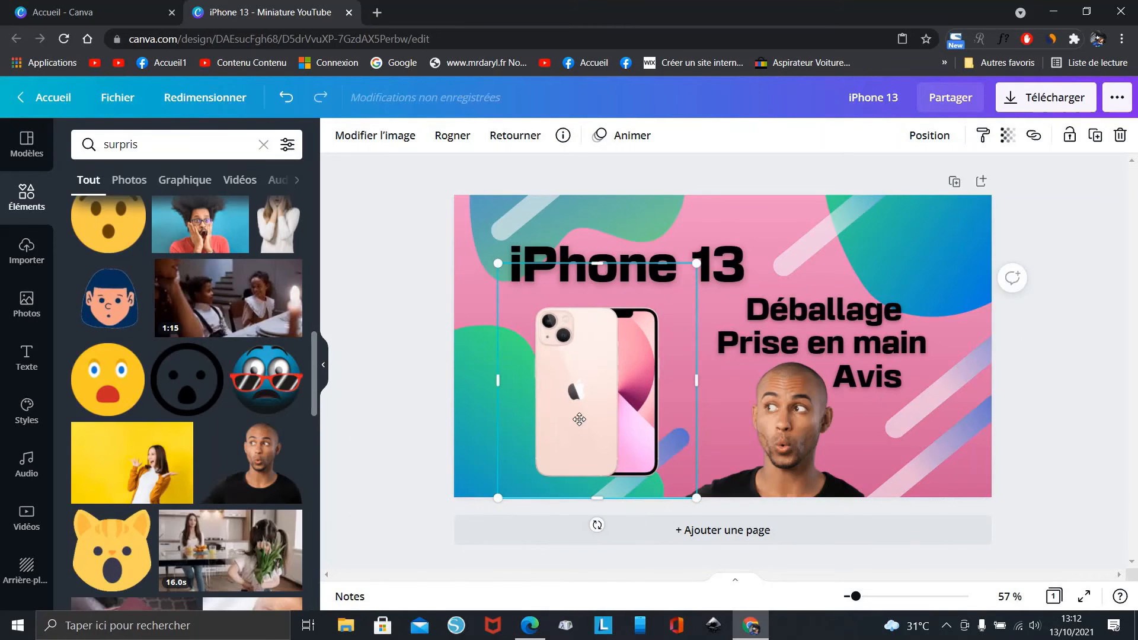
pyautogui.moveTo(579, 403)
pyautogui.mouseDown()
pyautogui.moveTo(578, 416)
pyautogui.moveTo(576, 399)
pyautogui.mouseUp()
# Enlarge the man's photo slightly, keeping his head directly below "Prise en main", and deselect it
pyautogui.click(820, 457)
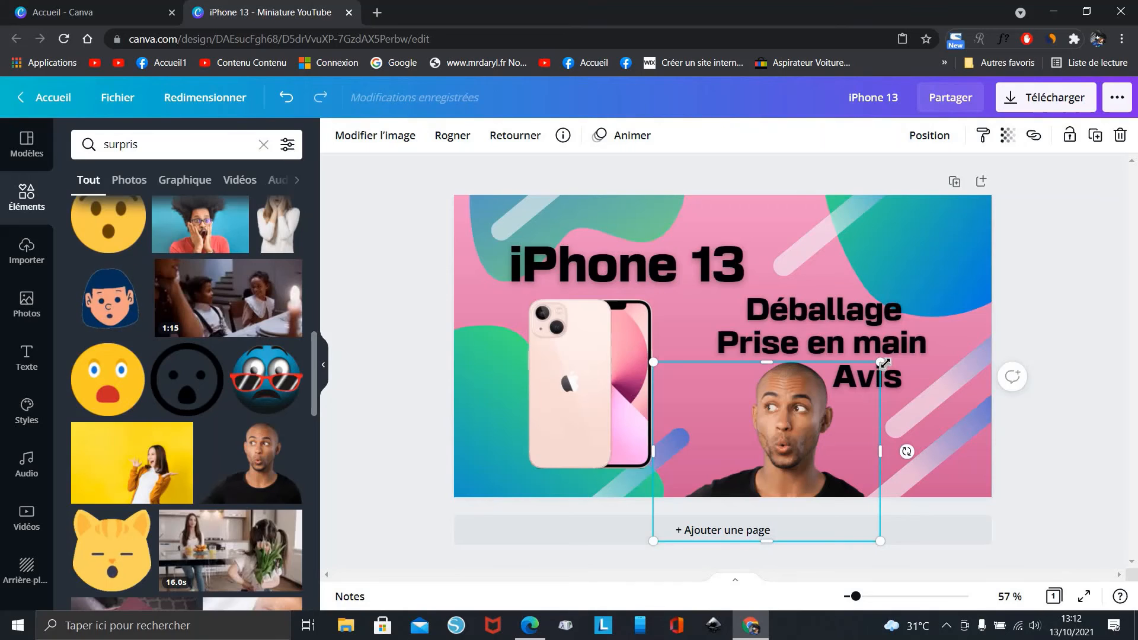
pyautogui.moveTo(882, 365); pyautogui.dragTo(904, 358)
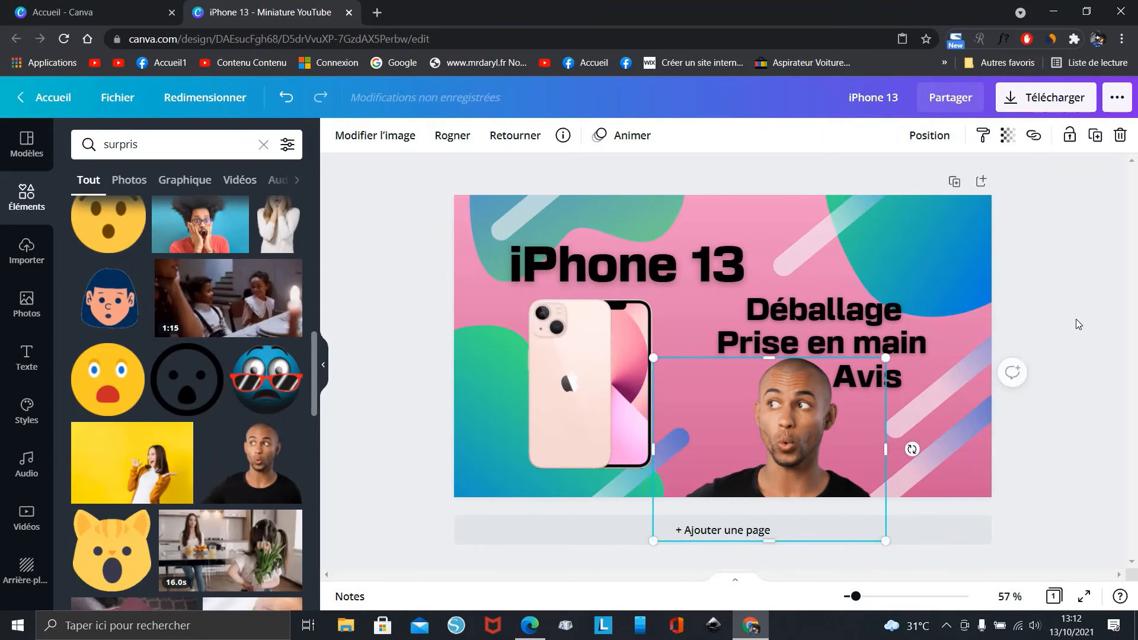
pyautogui.click(1076, 319)
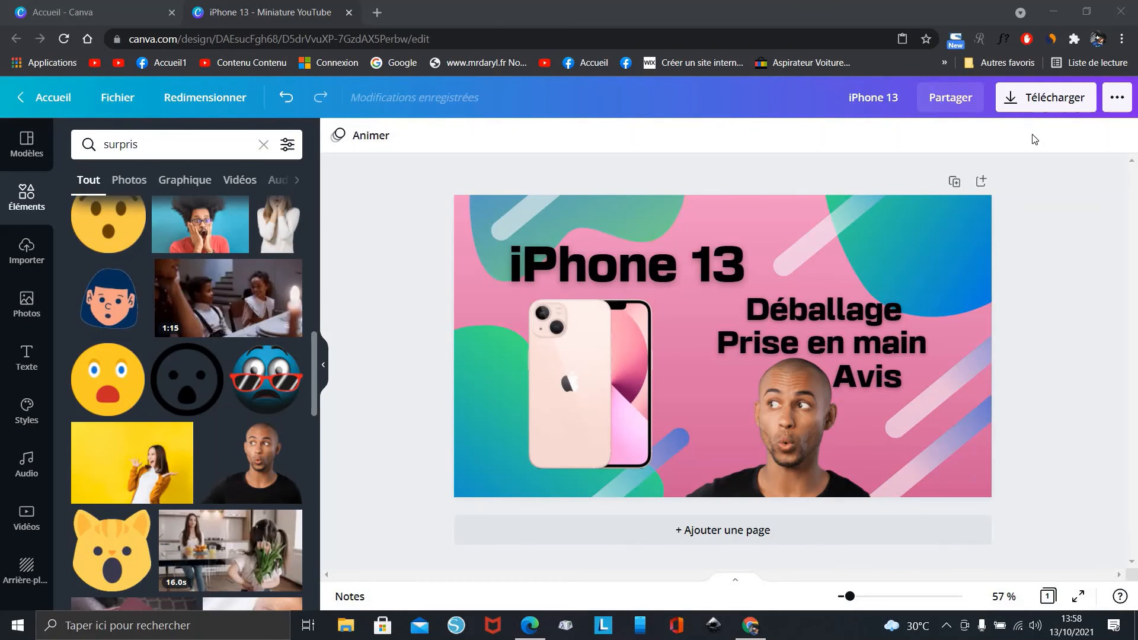
# Download the finished thumbnail design as a PNG file
pyautogui.click(1042, 105)
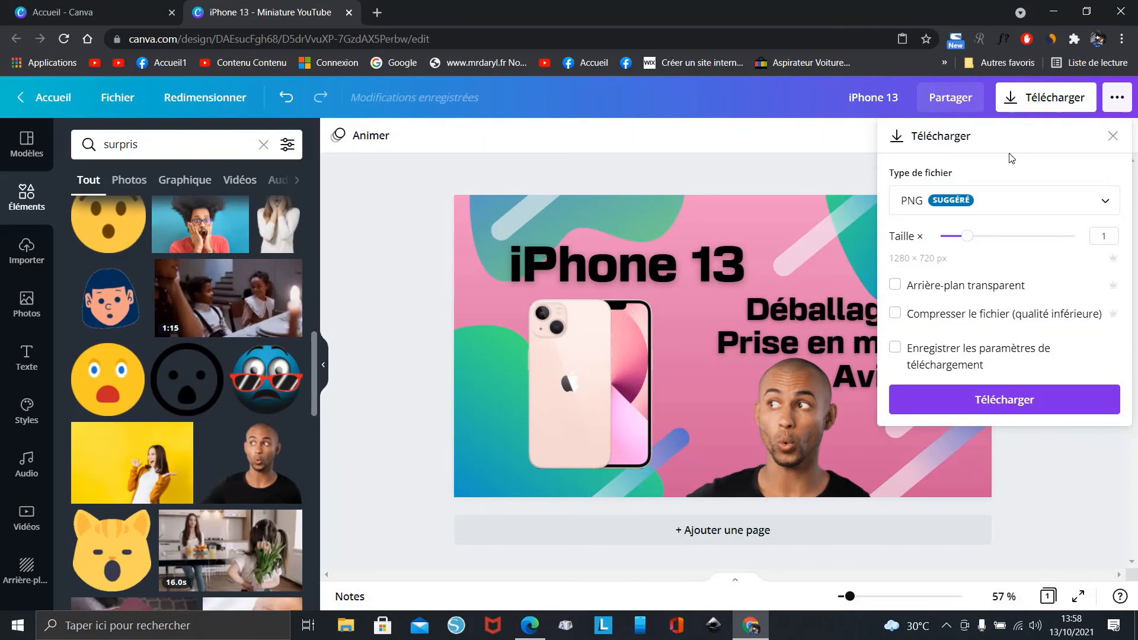
pyautogui.click(993, 200)
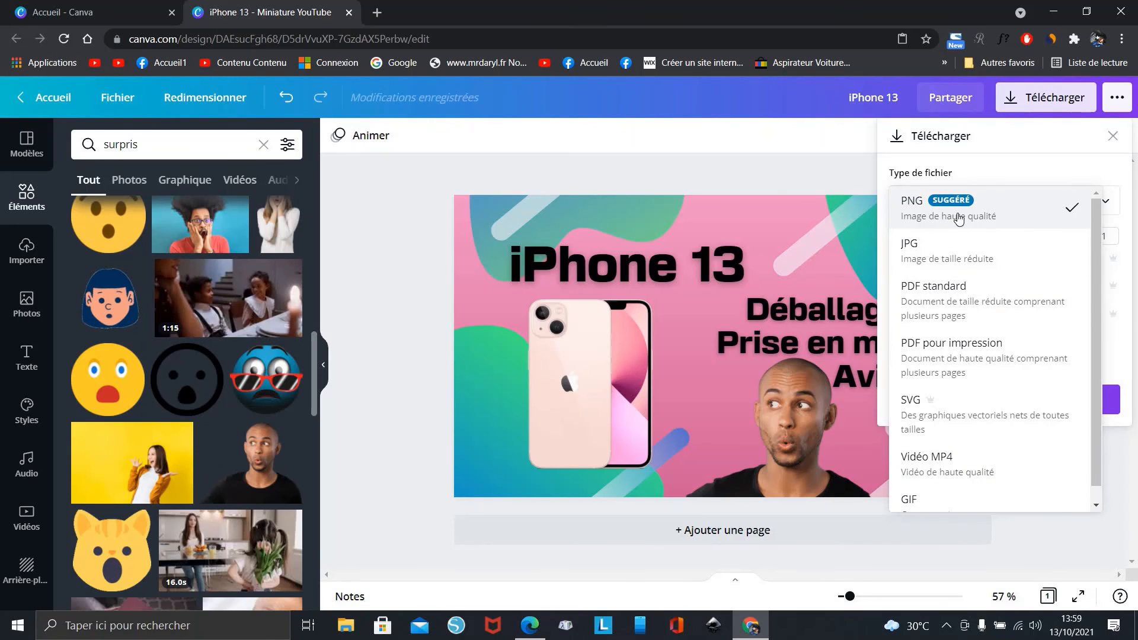
pyautogui.click(958, 218)
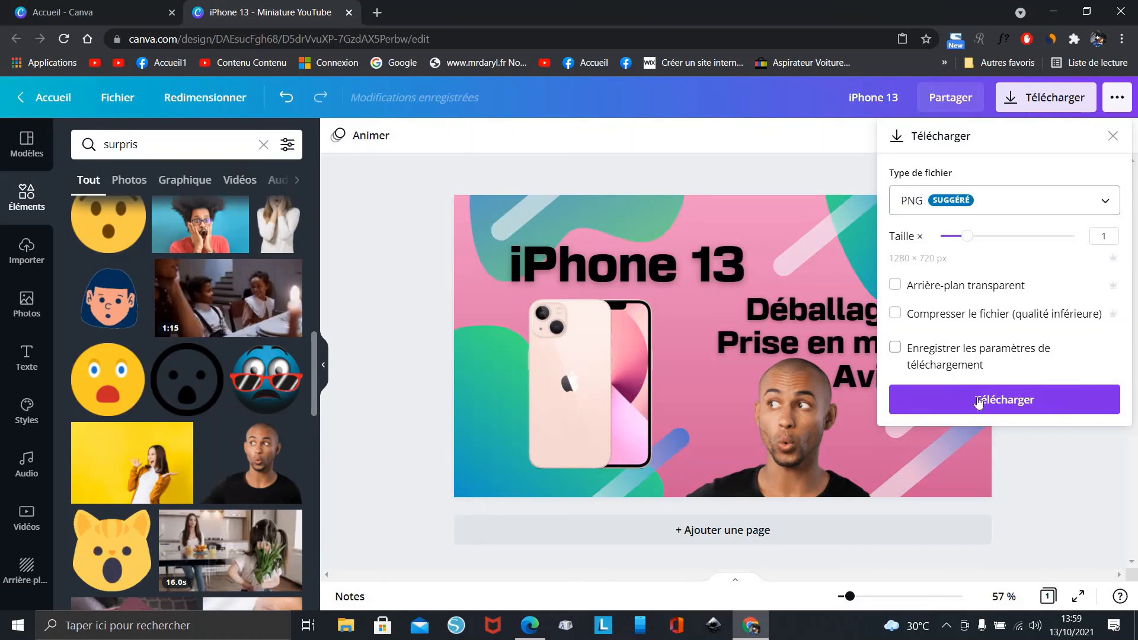
pyautogui.click(978, 403)
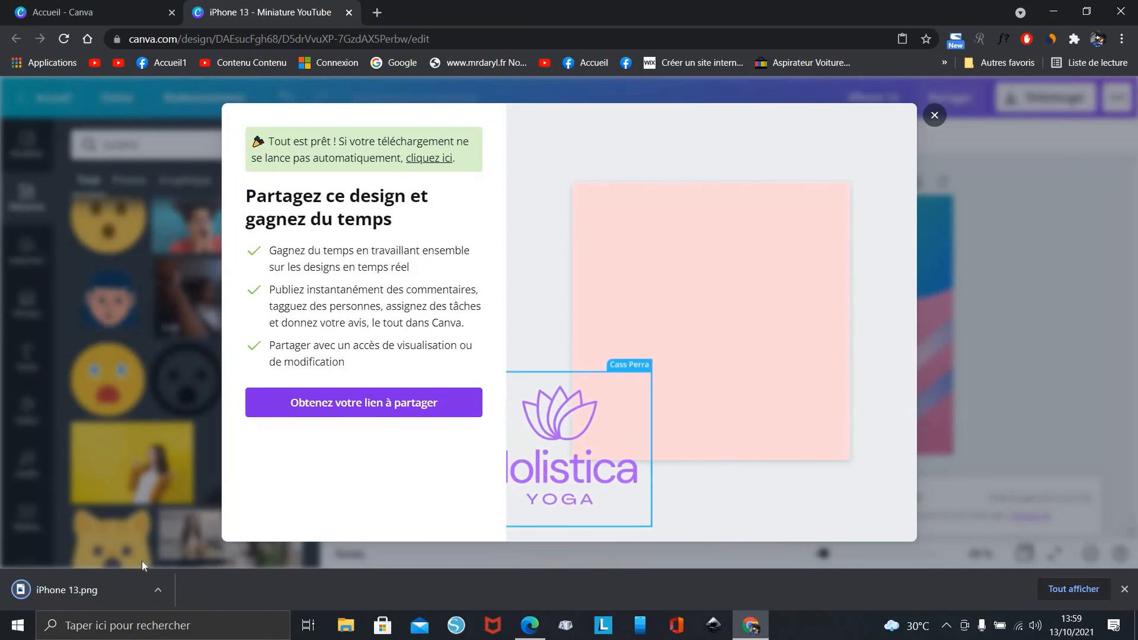
# Dismiss the sharing offer, view the downloaded iPhone 13.png from its folder, and close the image viewer and folder windows
pyautogui.click(159, 589)
pyautogui.click(193, 539)
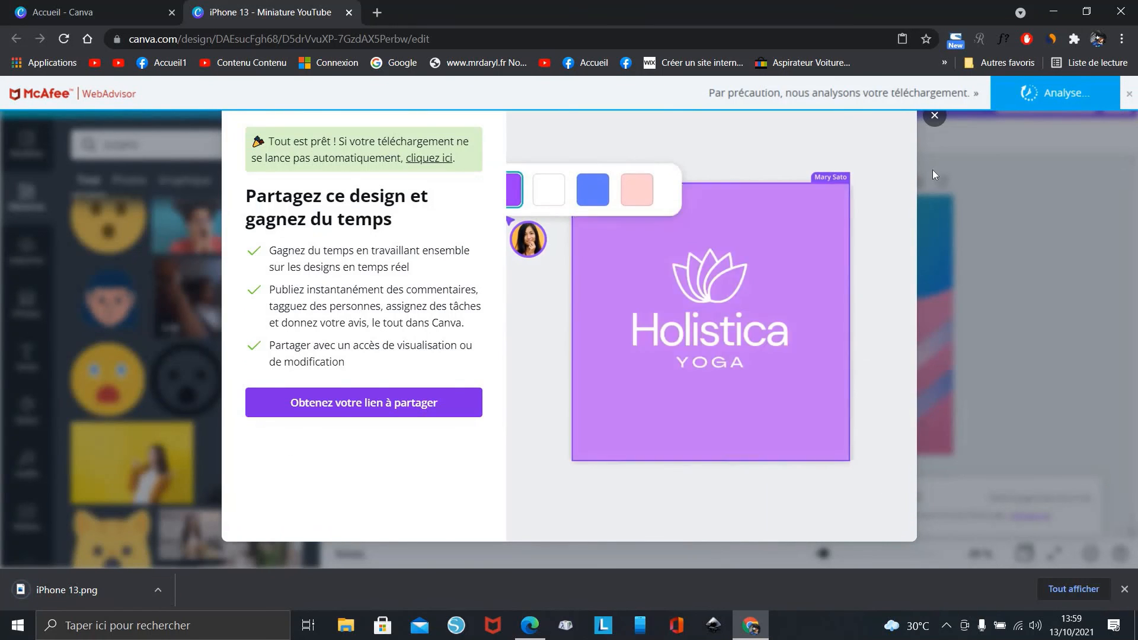
pyautogui.click(934, 116)
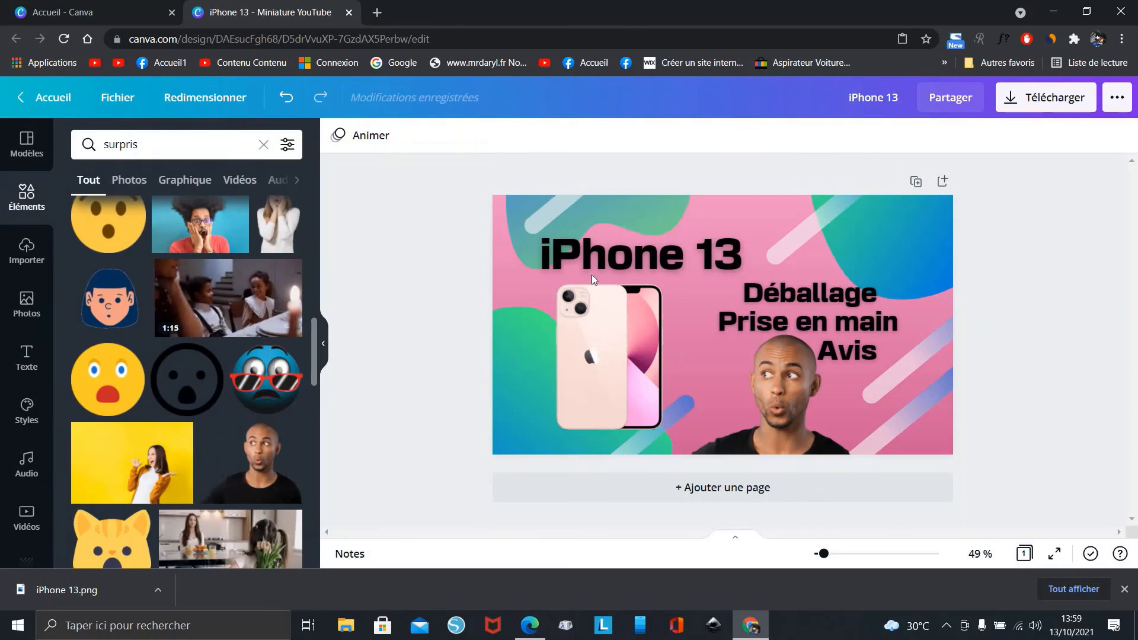
pyautogui.click(160, 587)
pyautogui.click(209, 538)
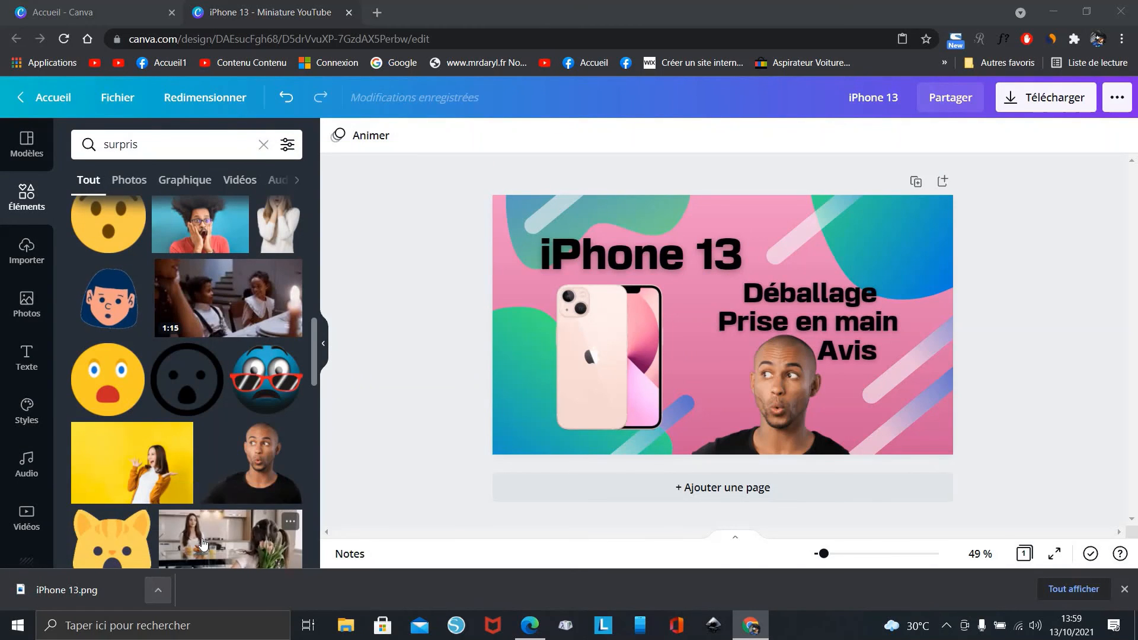
pyautogui.doubleClick(375, 218)
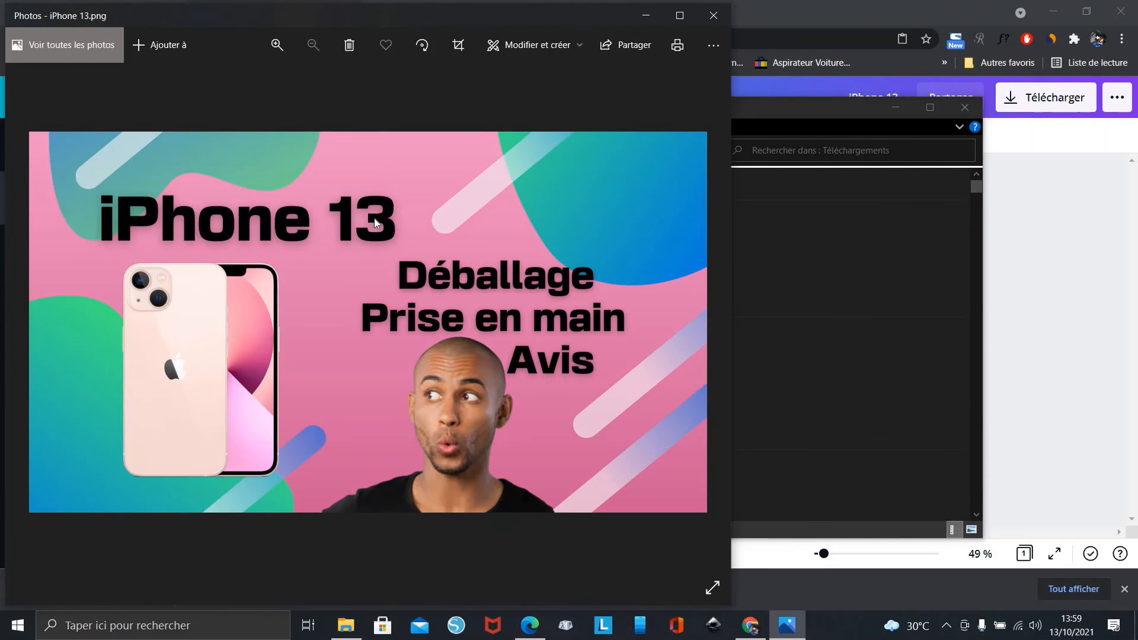
pyautogui.click(709, 17)
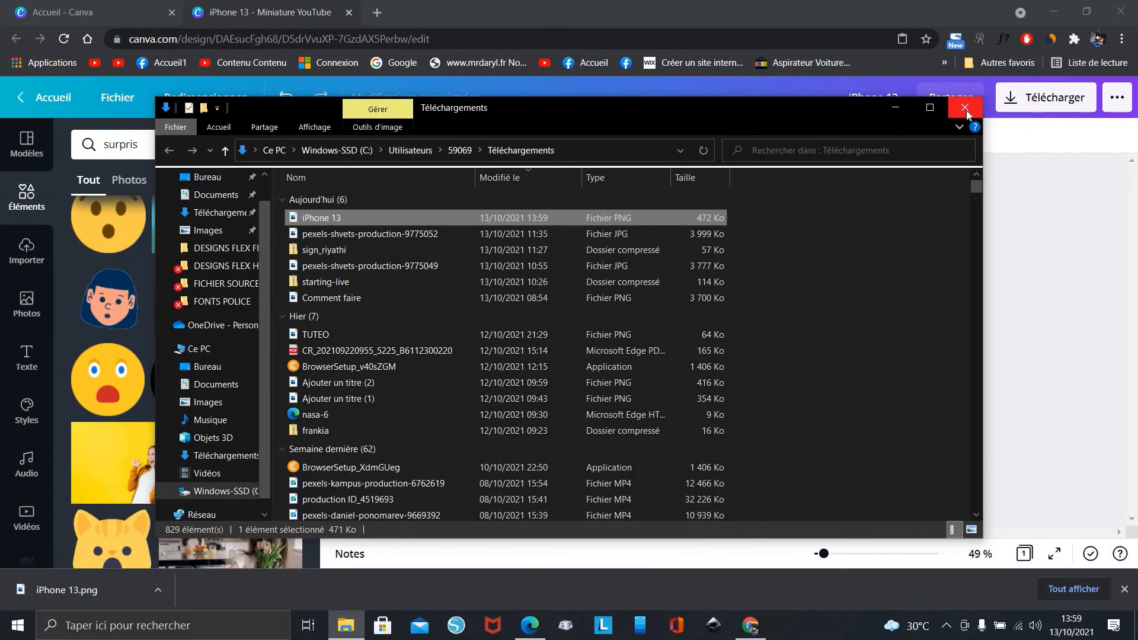
pyautogui.click(966, 111)
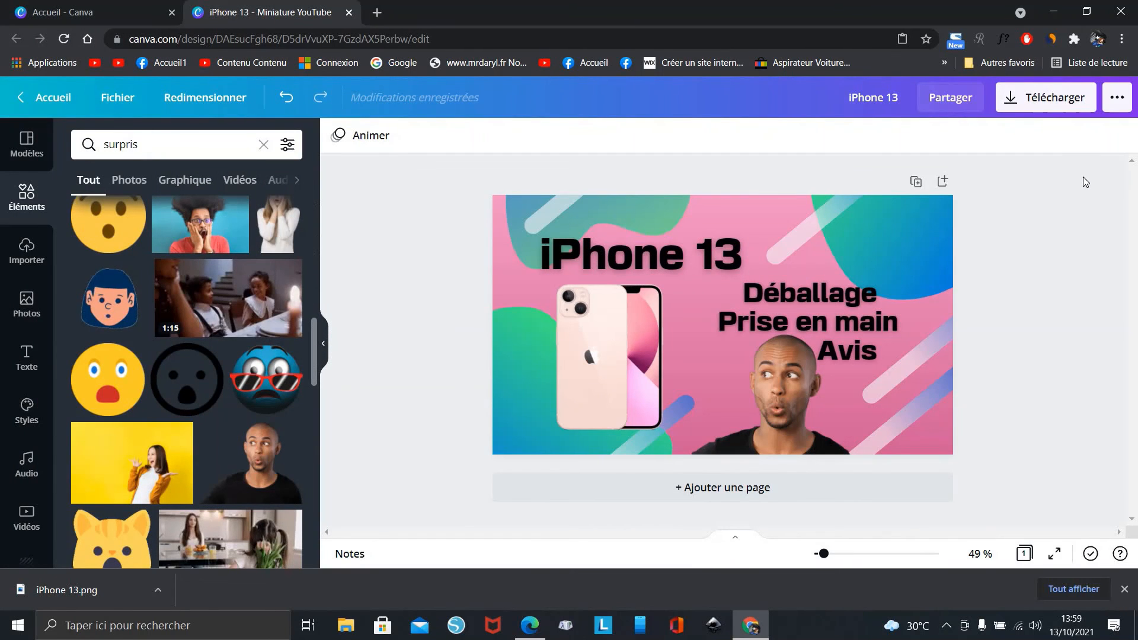